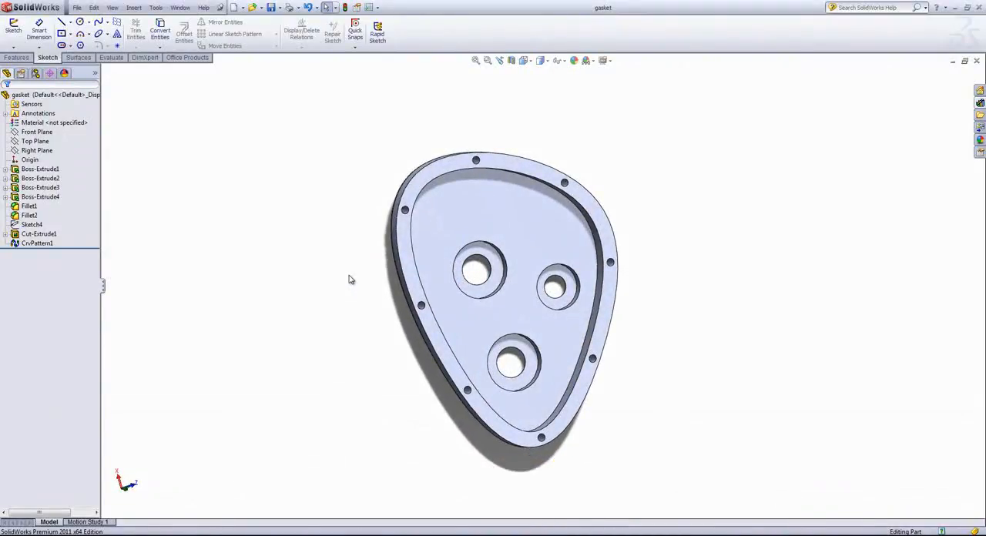
Step: Start a sketch on the flat top face of the perforated rim and orient the view normal to it
{"action": "left_click", "coordinate": [407, 265]}
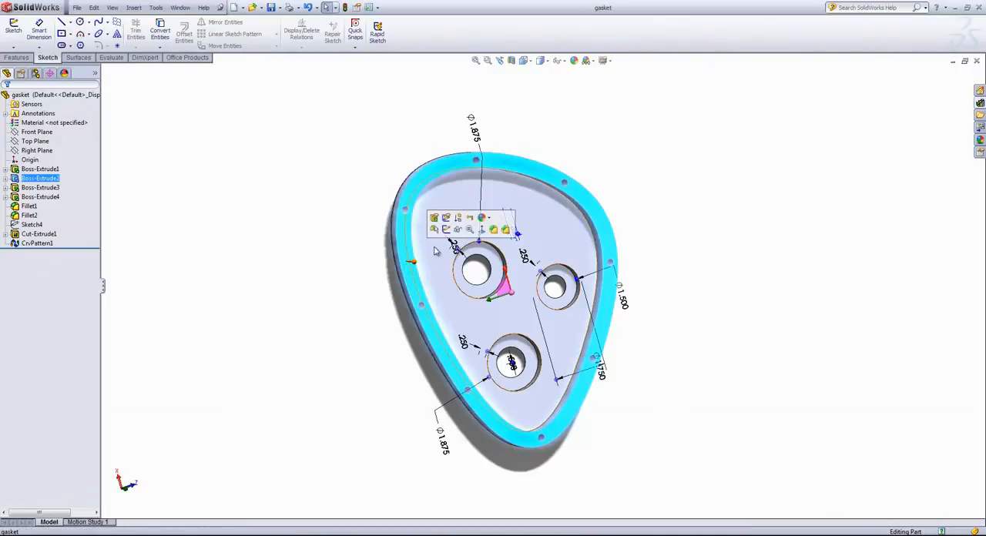
{"action": "left_click", "coordinate": [448, 232]}
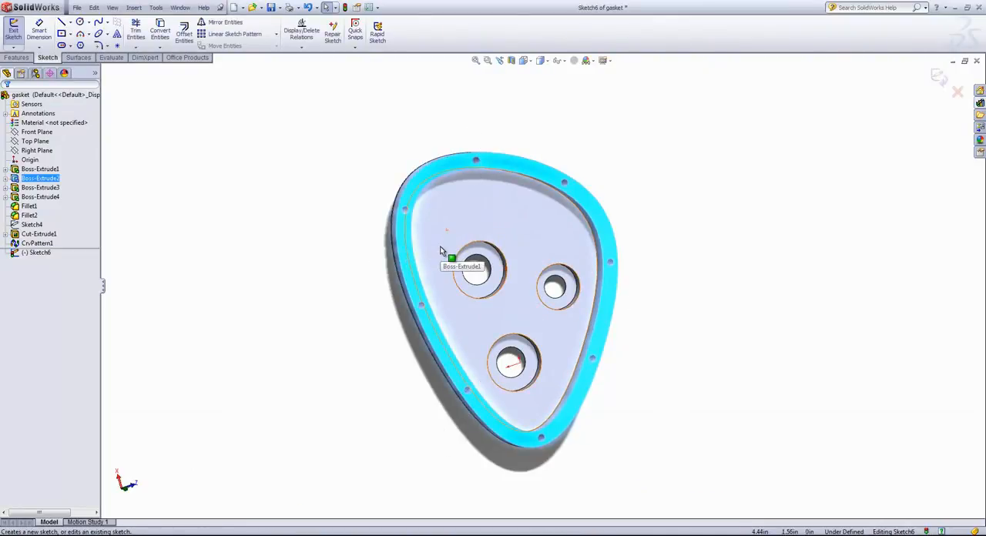
{"action": "key", "text": "space"}
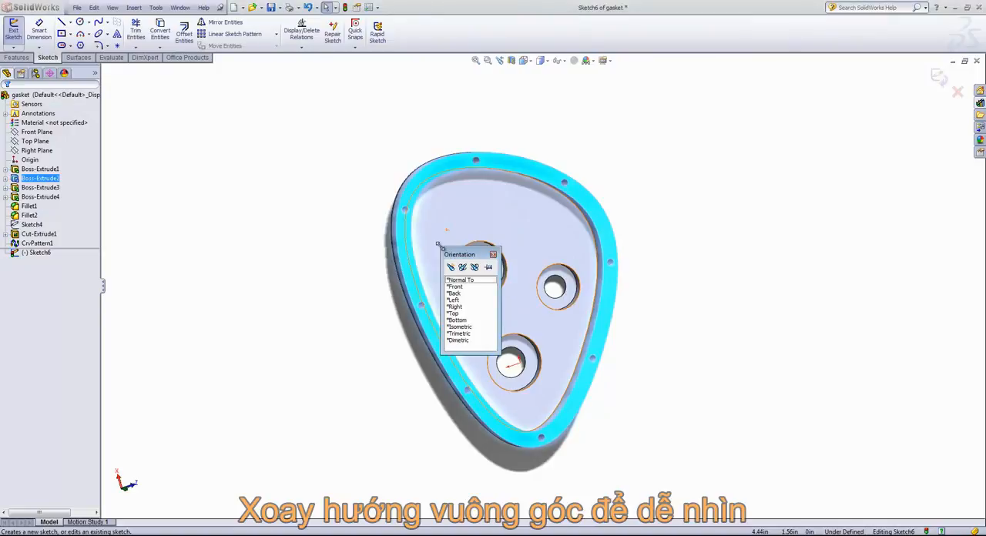
{"action": "left_click", "coordinate": [465, 282]}
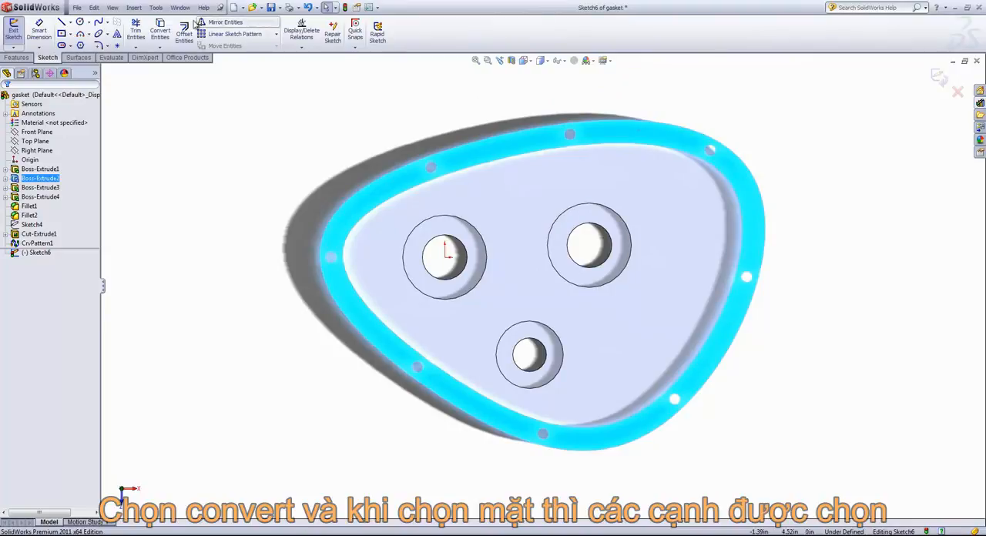
Step: Convert the rim's outer edge, inner edge and all eight small bolt-hole edges into sketch entities
{"action": "left_click", "coordinate": [160, 30]}
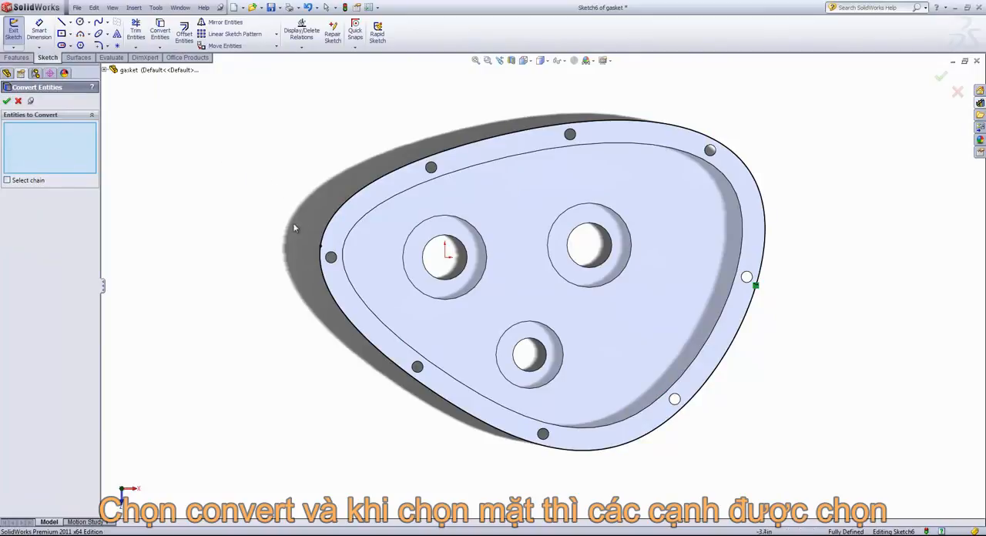
{"action": "left_click", "coordinate": [389, 201]}
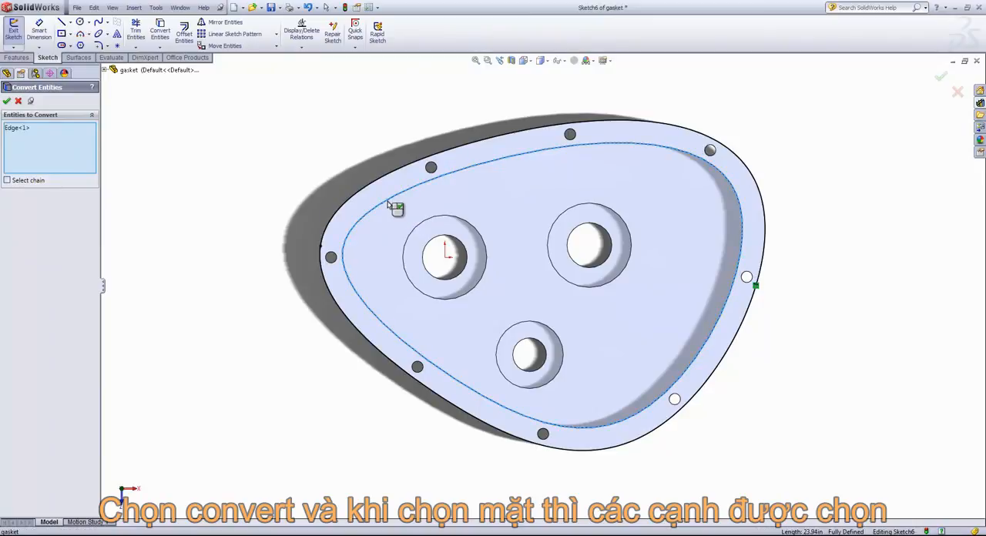
{"action": "left_click", "coordinate": [431, 166]}
{"action": "left_click", "coordinate": [570, 136]}
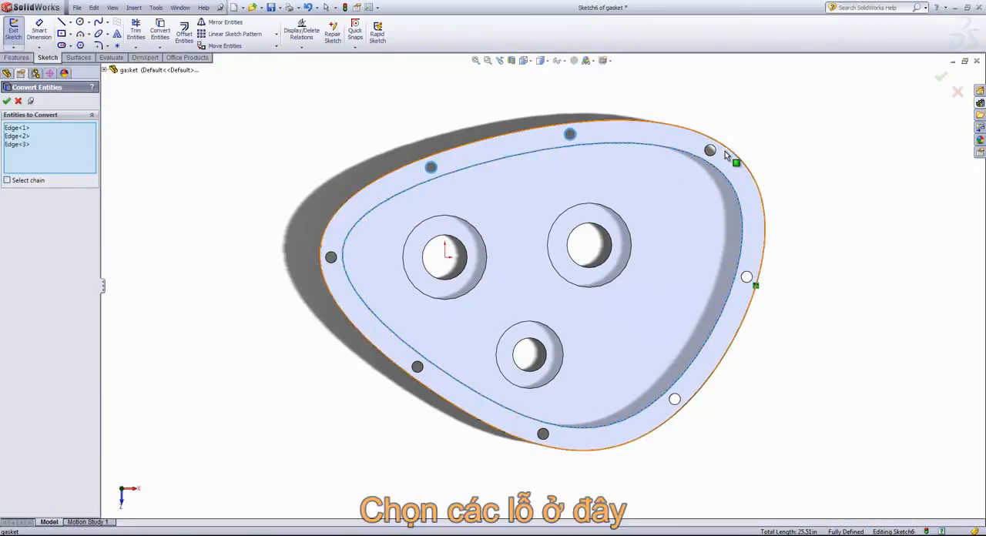
{"action": "left_click", "coordinate": [713, 151]}
{"action": "left_click", "coordinate": [749, 275]}
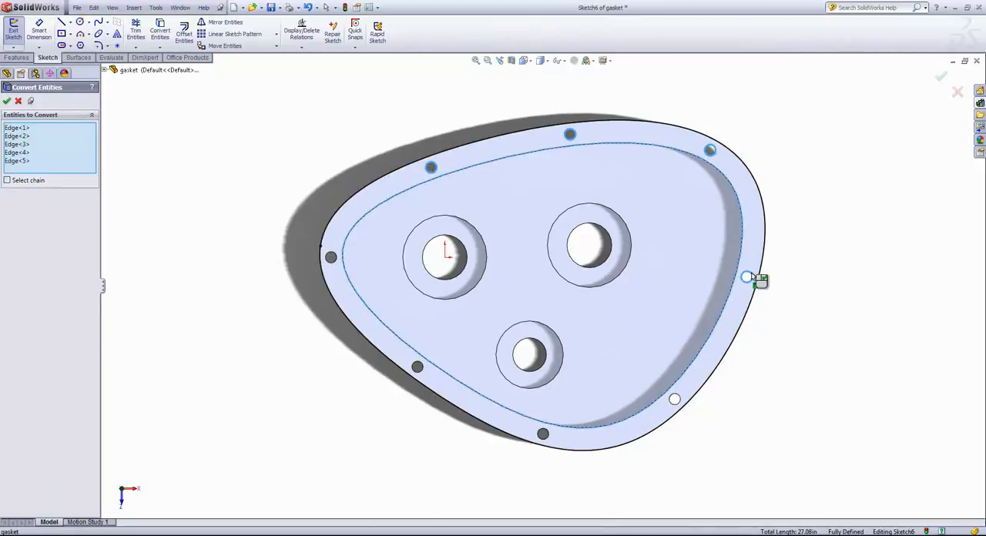
{"action": "left_click", "coordinate": [678, 401]}
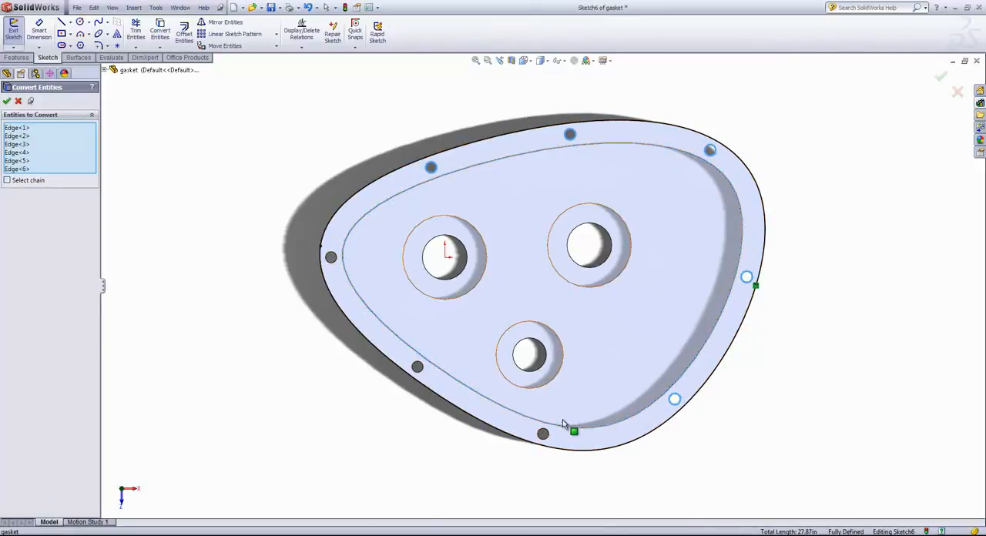
{"action": "left_click", "coordinate": [418, 367]}
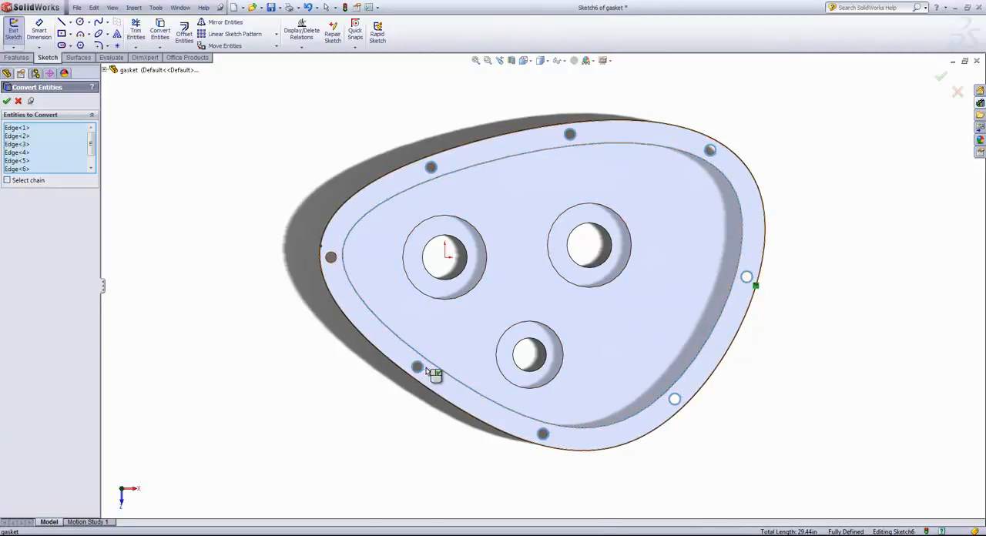
{"action": "left_click", "coordinate": [333, 262]}
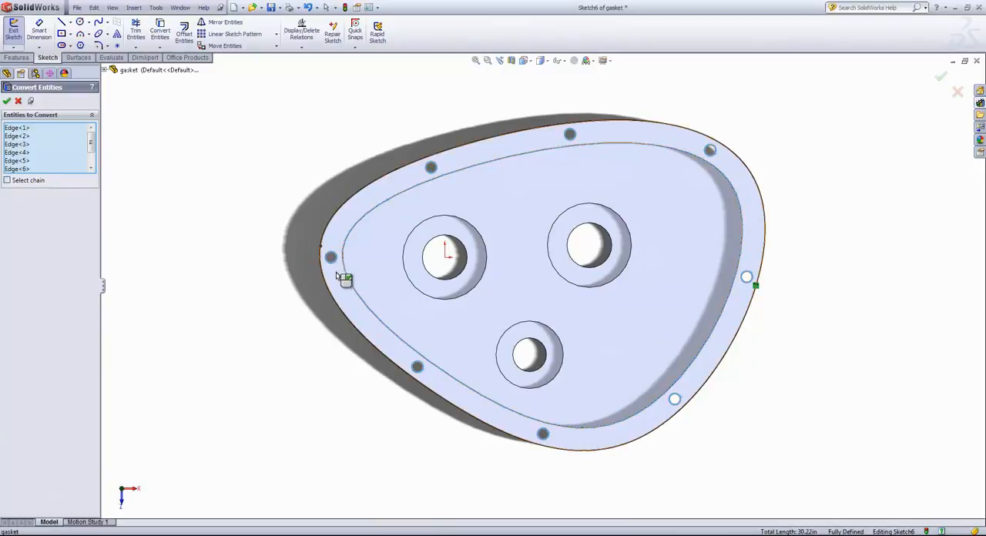
{"action": "left_click", "coordinate": [6, 101]}
{"action": "middle_click_drag", "start_coordinate": [235, 295], "coordinate": [232, 202]}
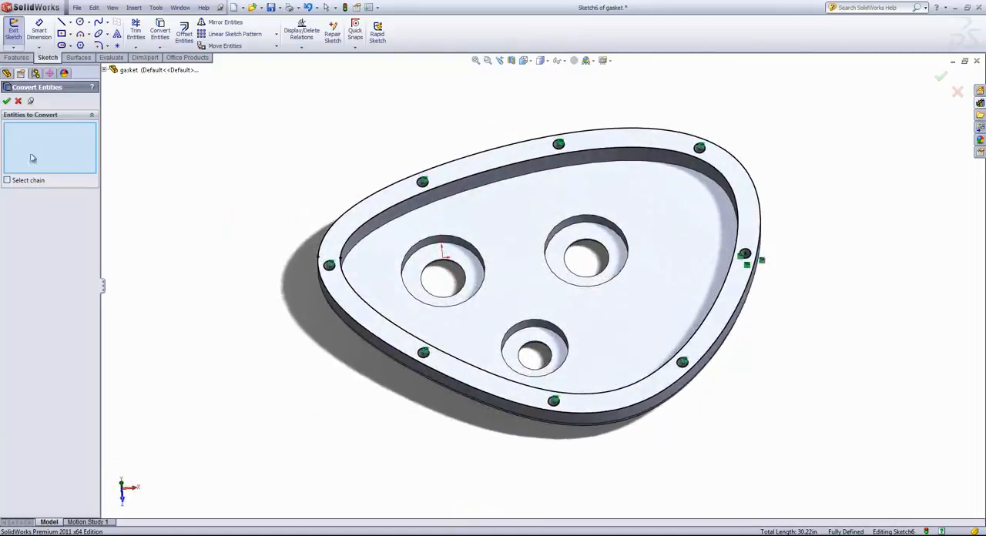
{"action": "left_click", "coordinate": [7, 101]}
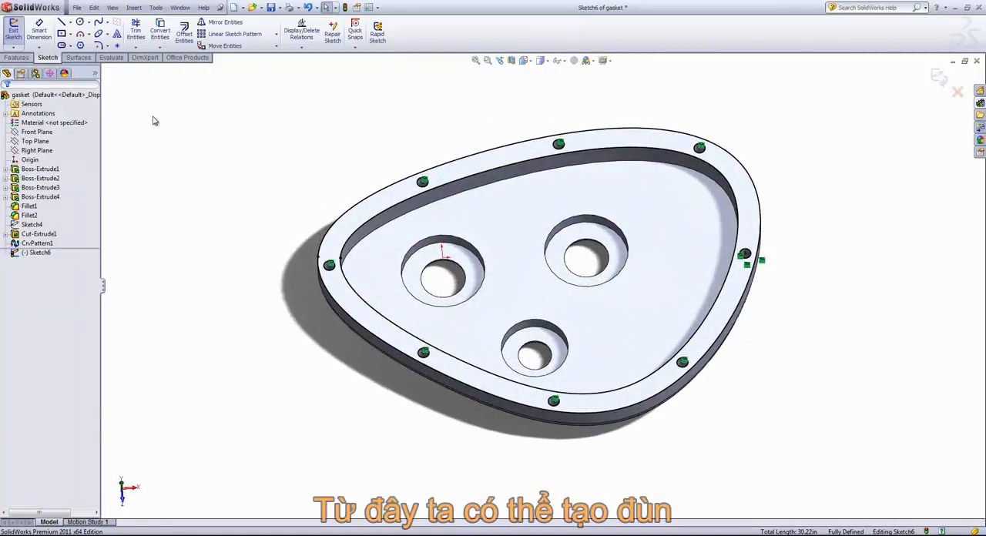
Step: Extrude the converted rim profile blind by 0.05 in as a separate body, with Merge result turned off
{"action": "left_click", "coordinate": [17, 58]}
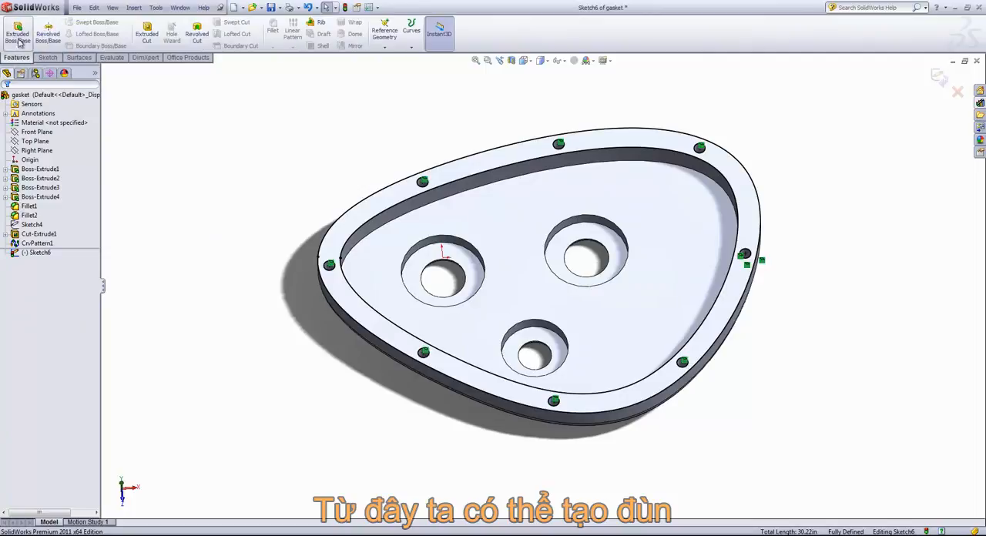
{"action": "left_click", "coordinate": [17, 33]}
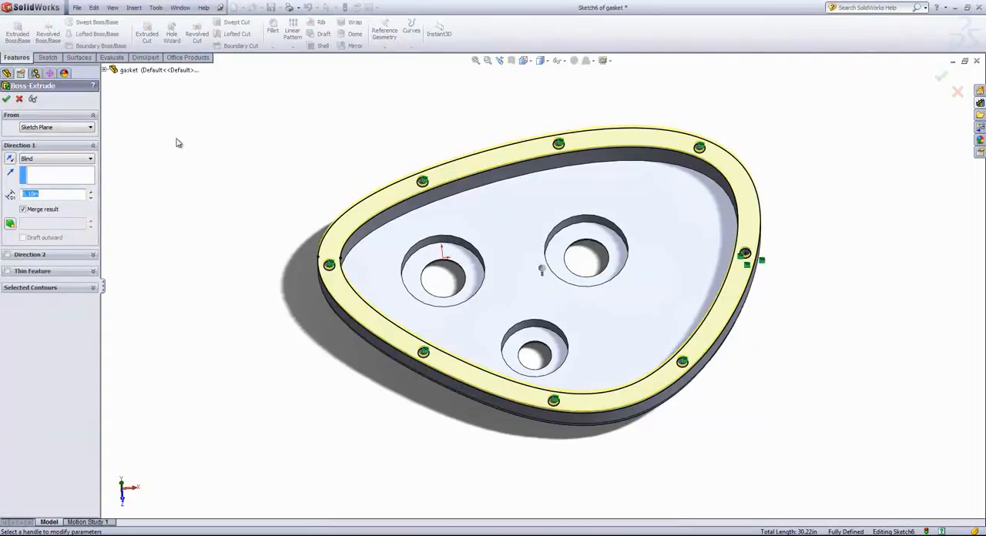
{"action": "middle_click_drag", "start_coordinate": [235, 183], "coordinate": [237, 104]}
{"action": "left_click_drag", "start_coordinate": [57, 195], "coordinate": [2, 203]}
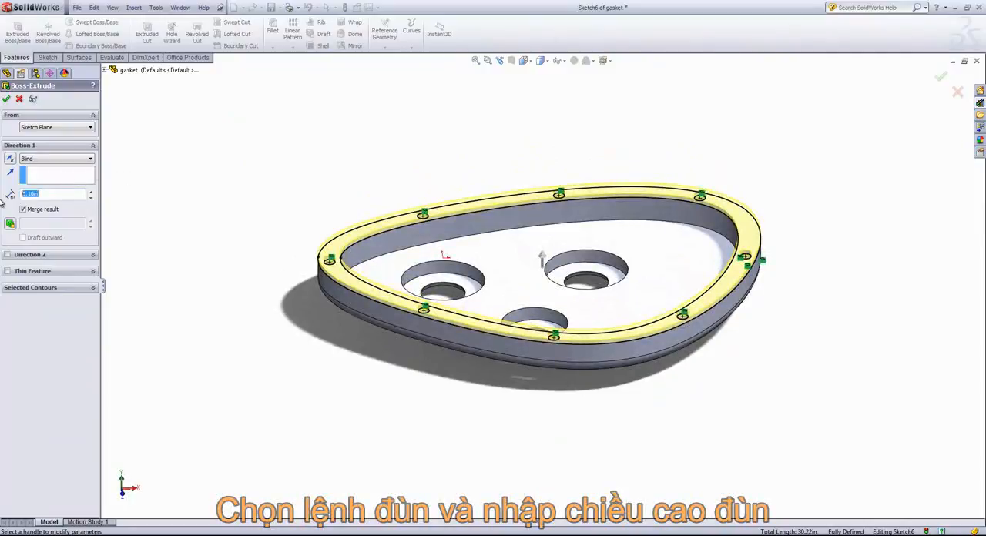
{"action": "middle_click_drag", "start_coordinate": [213, 144], "coordinate": [240, 97]}
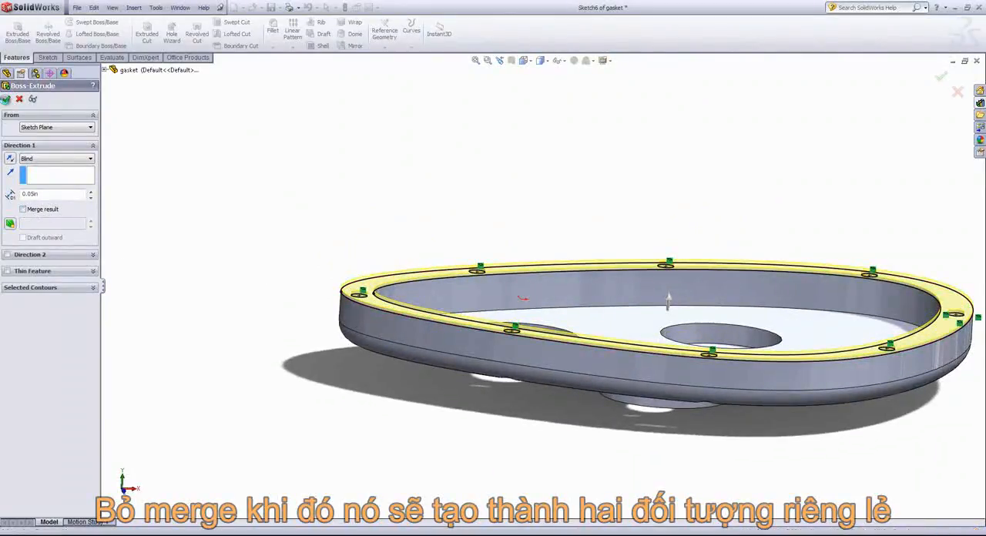
{"action": "left_click", "coordinate": [6, 100]}
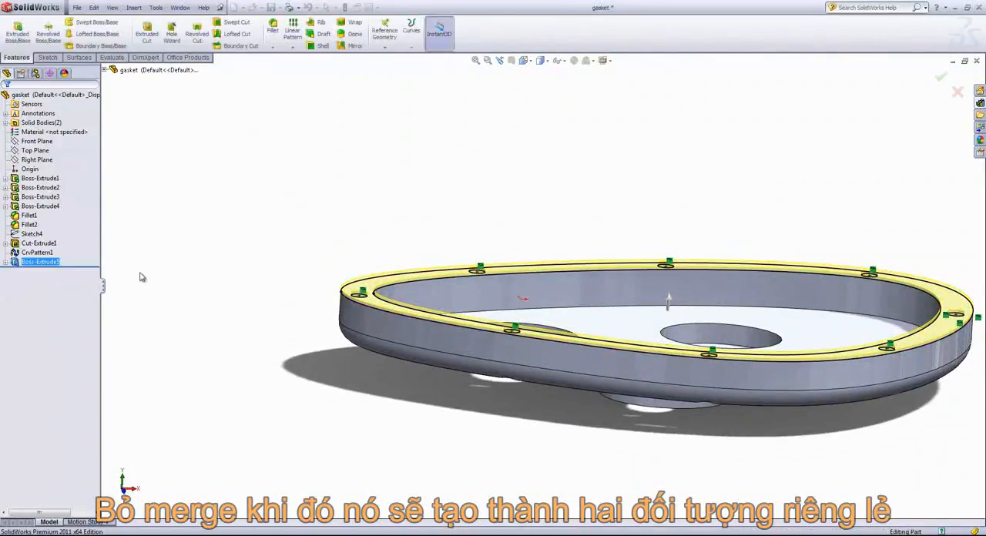
{"action": "left_click", "coordinate": [300, 274]}
Step: Examine the part's separate solid bodies by expanding the Solid Bodies folder and highlighting CrvPattern1 and Boss-Extrude5
{"action": "middle_click_drag", "start_coordinate": [375, 314], "coordinate": [300, 314]}
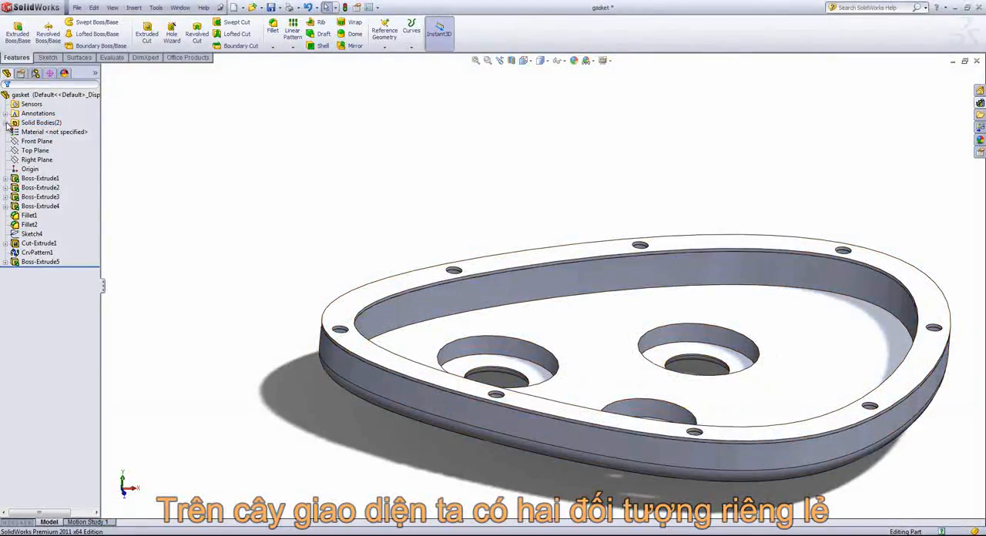
{"action": "left_click", "coordinate": [5, 122]}
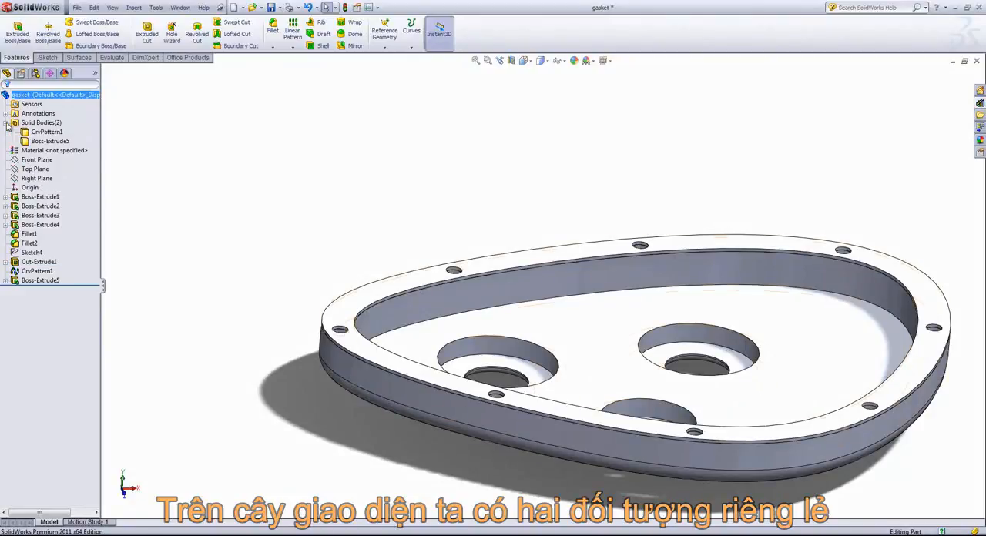
{"action": "left_click", "coordinate": [44, 132]}
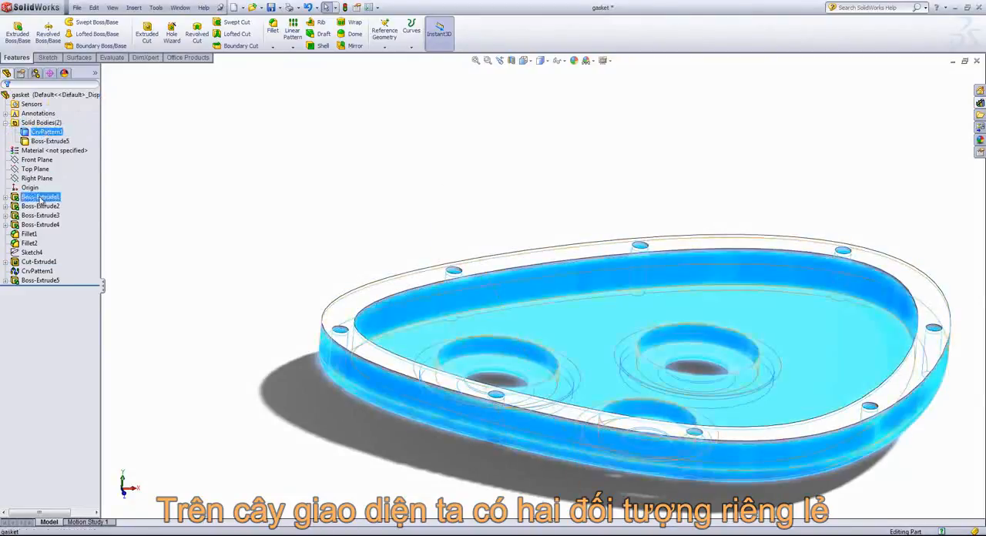
{"action": "left_click", "coordinate": [49, 141]}
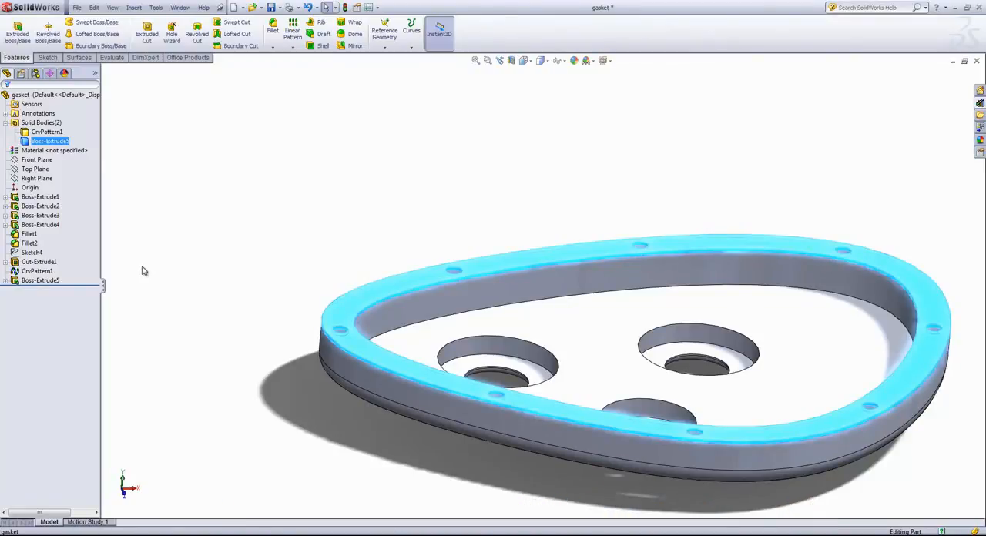
{"action": "left_click", "coordinate": [291, 200]}
Step: Start a sketch on the top face of the thin gasket body and convert the face's outer edge
{"action": "middle_click_drag", "start_coordinate": [292, 191], "coordinate": [269, 248]}
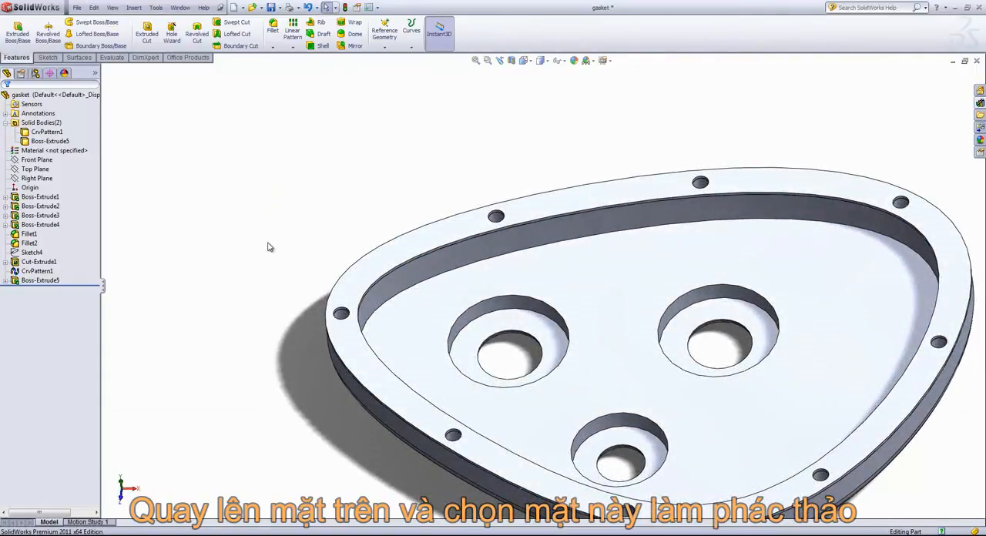
{"action": "left_click", "coordinate": [368, 281]}
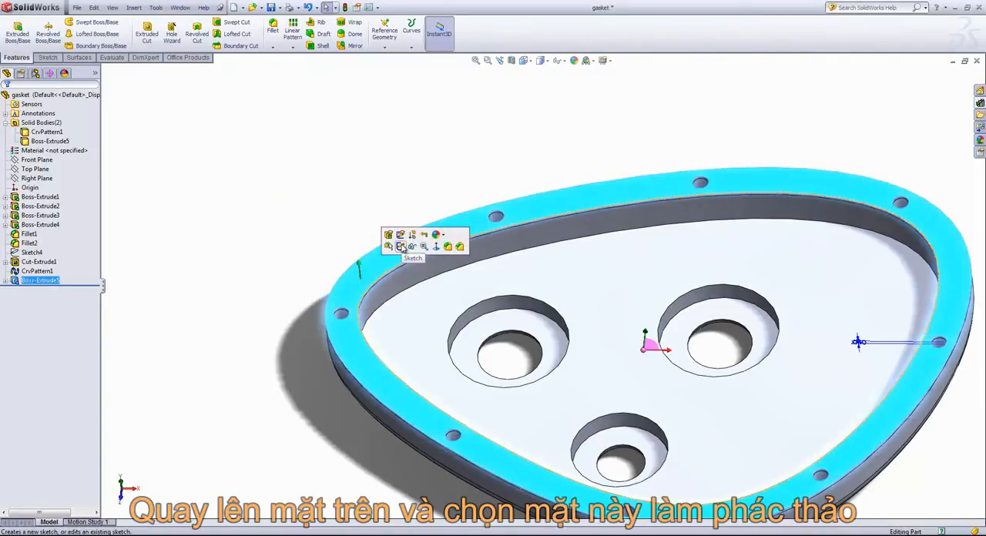
{"action": "left_click", "coordinate": [401, 246]}
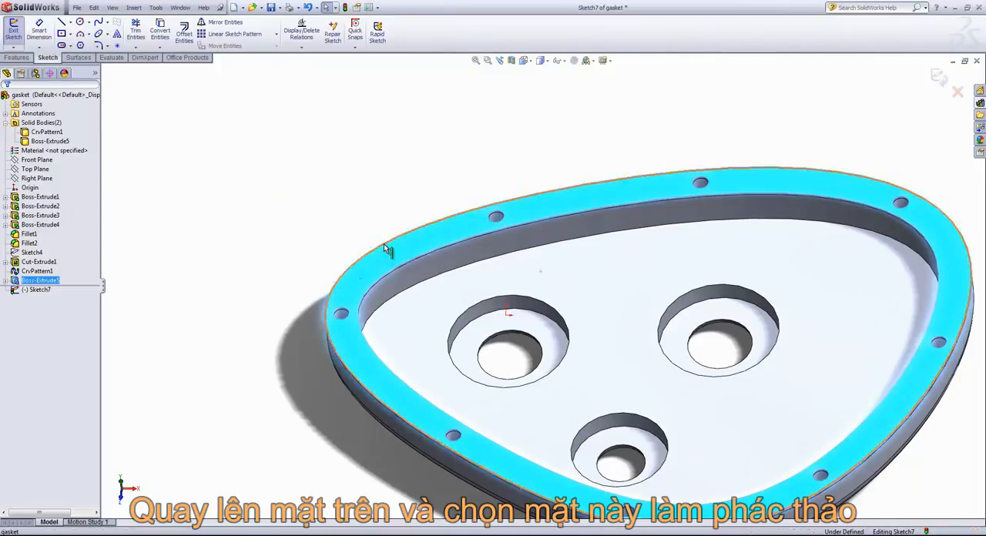
{"action": "left_click", "coordinate": [383, 243]}
{"action": "left_click", "coordinate": [160, 30]}
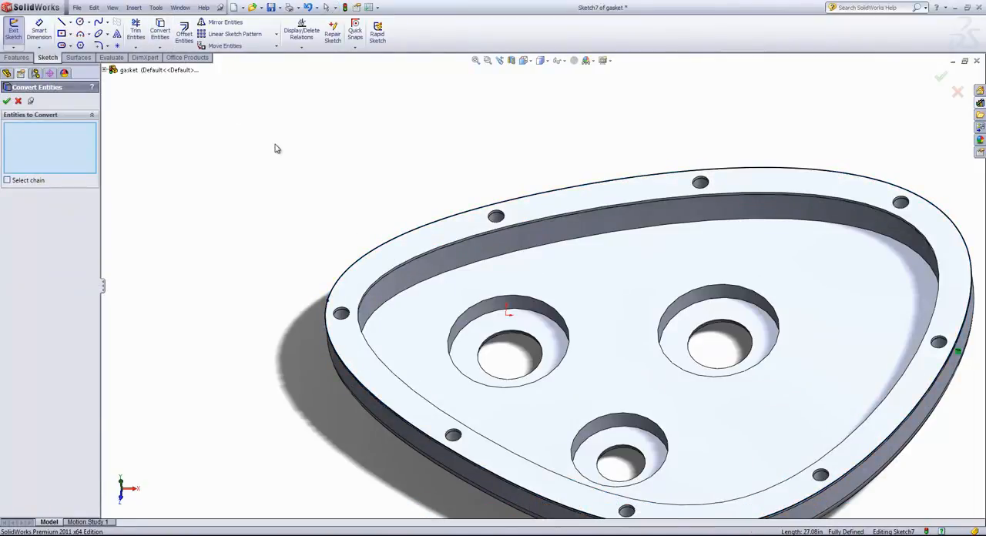
Step: Extrude the outline 0.05 in as a one-direction thin feature, 0.50 in thick and reversed inward, with Merge result off
{"action": "left_click", "coordinate": [15, 57]}
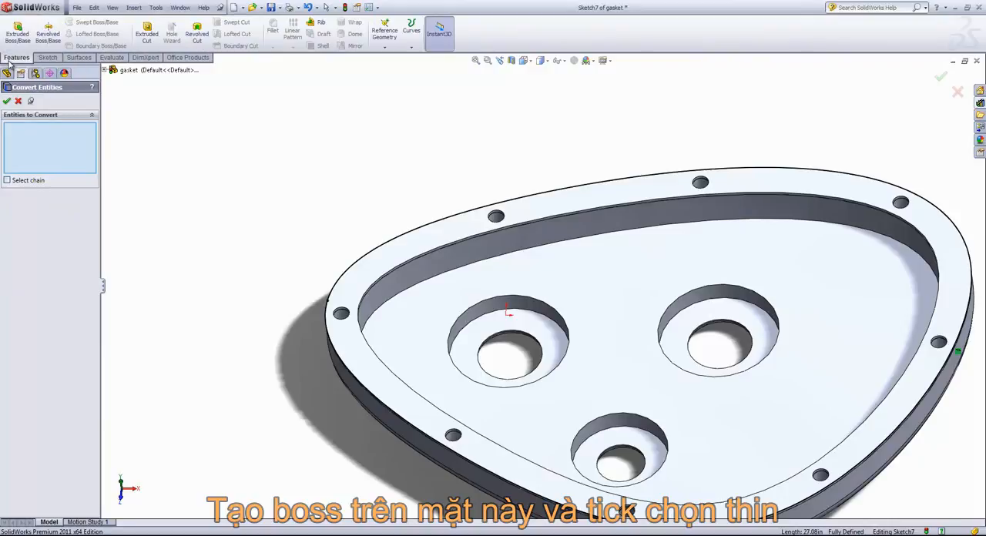
{"action": "left_click", "coordinate": [17, 34]}
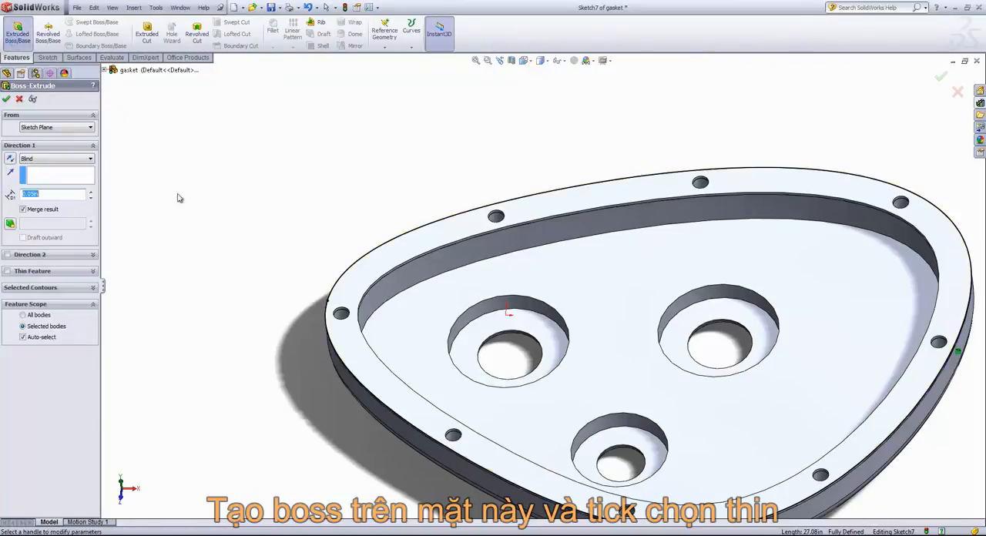
{"action": "middle_click_drag", "start_coordinate": [187, 196], "coordinate": [212, 195]}
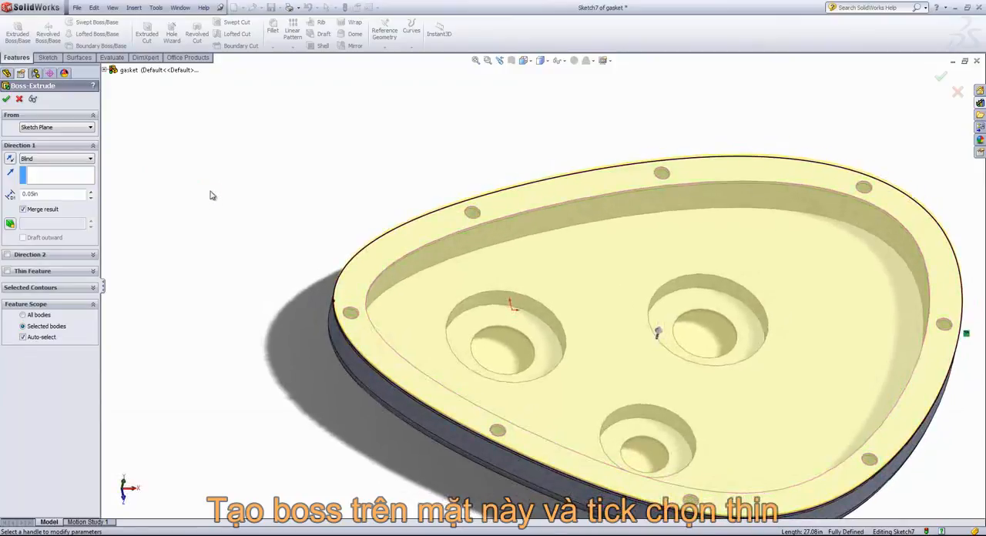
{"action": "left_click", "coordinate": [9, 271]}
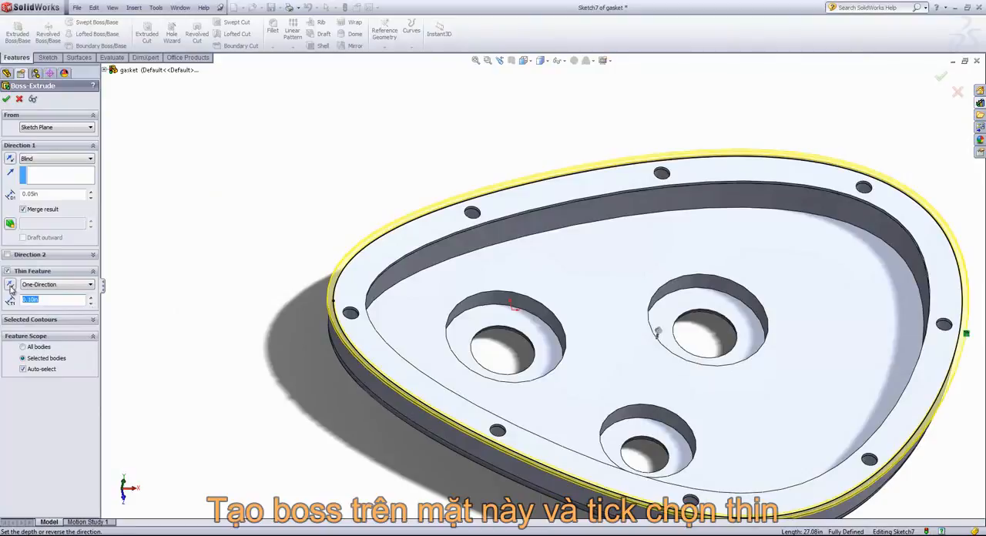
{"action": "left_click", "coordinate": [10, 287]}
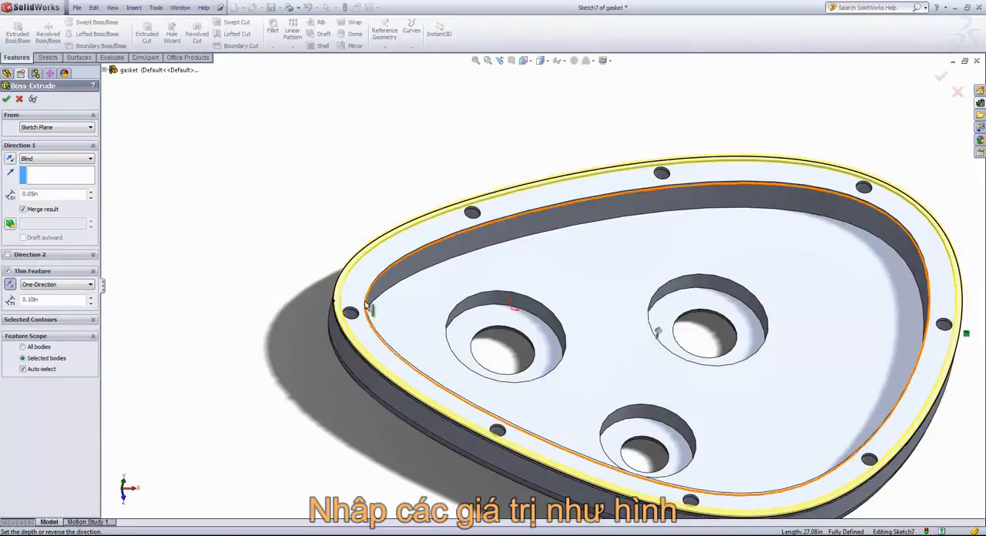
{"action": "left_click", "coordinate": [90, 298]}
{"action": "left_click", "coordinate": [90, 298]}
{"action": "left_click", "coordinate": [90, 298]}
{"action": "left_click", "coordinate": [90, 298]}
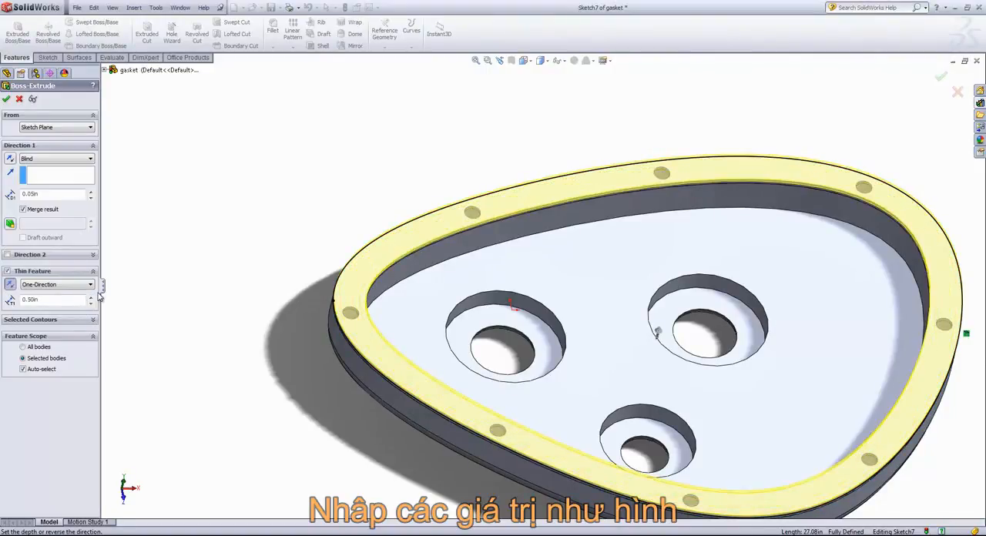
{"action": "left_click", "coordinate": [23, 210]}
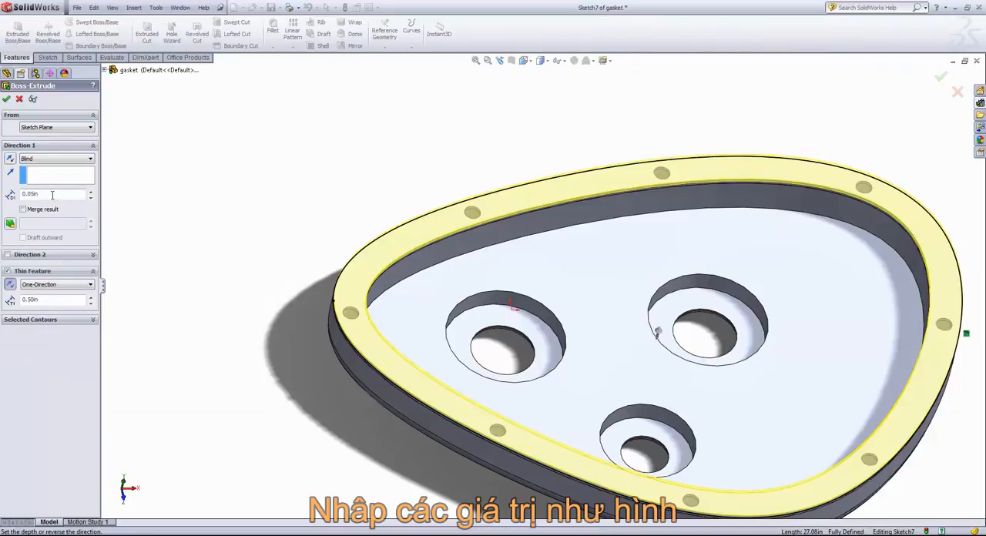
{"action": "left_click", "coordinate": [6, 98]}
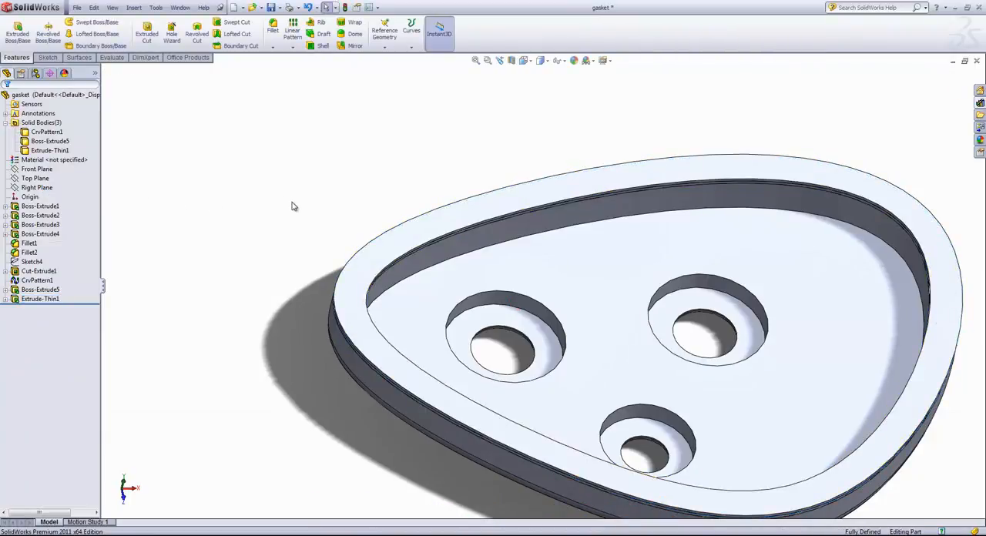
{"action": "mouse_move", "coordinate": [291, 205]}
{"action": "middle_mouse_down"}
{"action": "mouse_move", "coordinate": [303, 211]}
{"action": "mouse_move", "coordinate": [303, 168]}
{"action": "mouse_move", "coordinate": [288, 196]}
{"action": "mouse_move", "coordinate": [296, 211]}
{"action": "middle_mouse_up"}
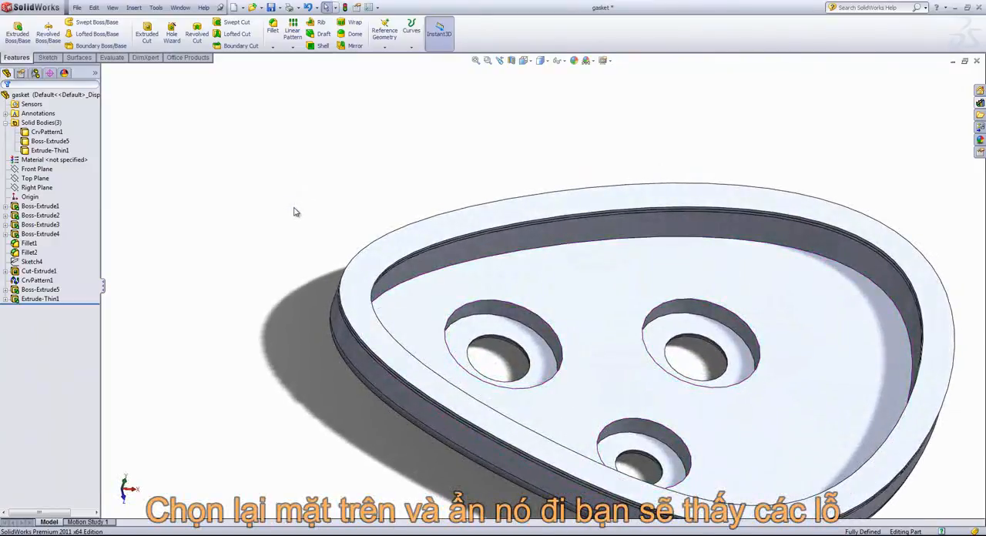
Step: Start a sketch on the top face of the Extrude-Thin1 gasket body and hide that body to expose the rim holes
{"action": "left_click", "coordinate": [396, 242]}
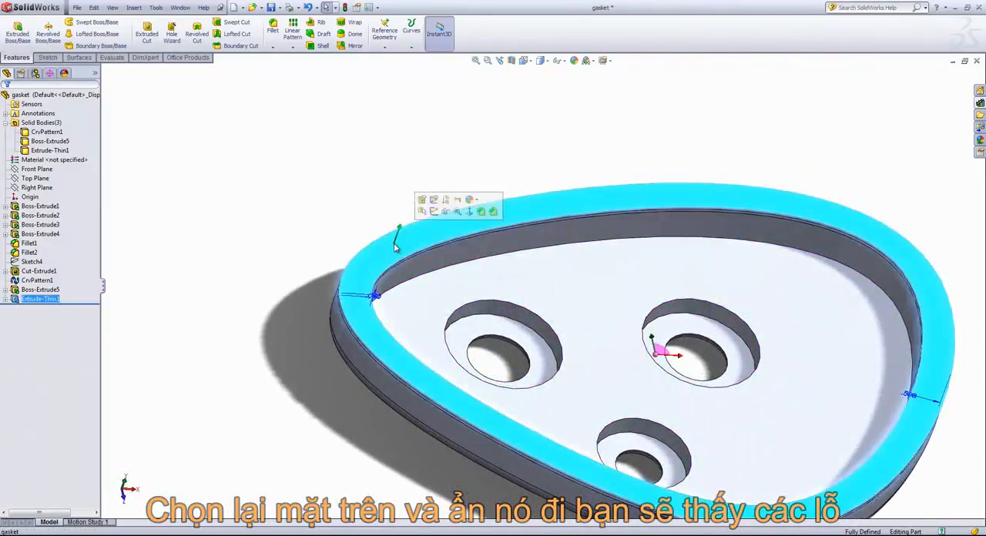
{"action": "left_click", "coordinate": [434, 211]}
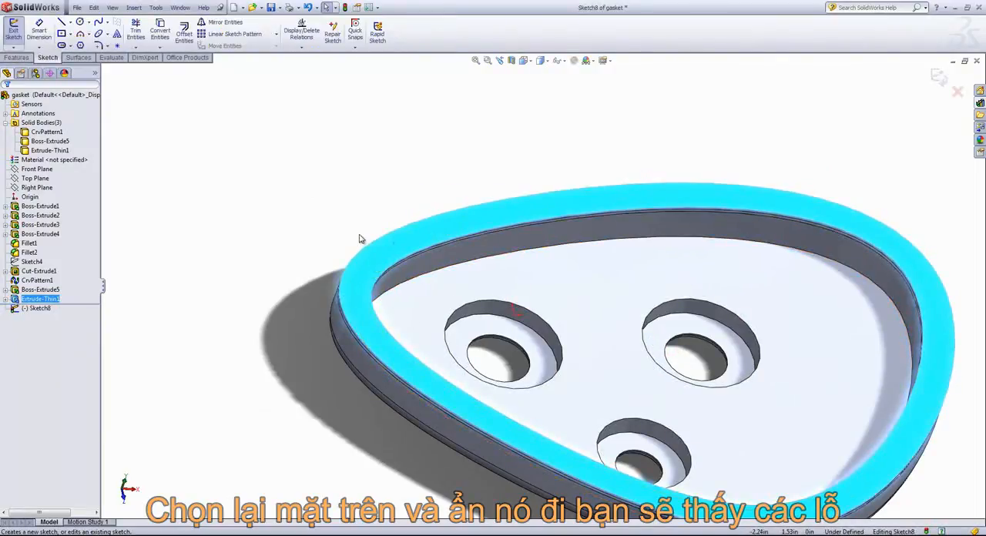
{"action": "right_click", "coordinate": [416, 238]}
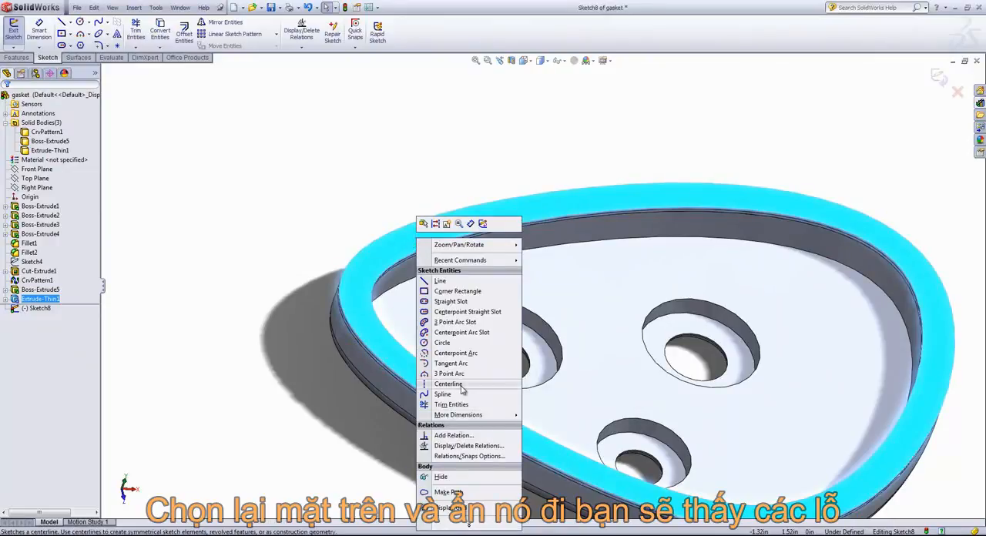
{"action": "left_click", "coordinate": [440, 476]}
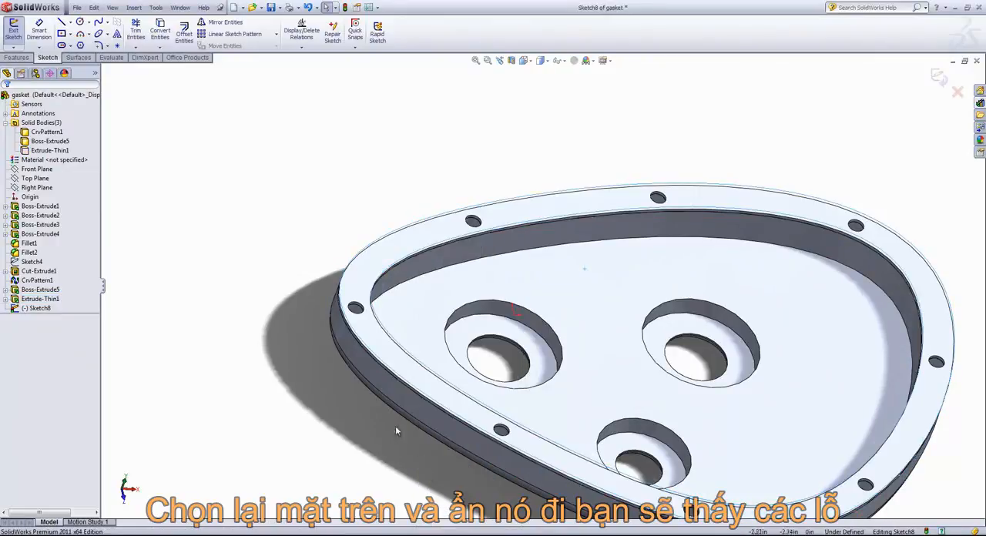
{"action": "left_click", "coordinate": [277, 293]}
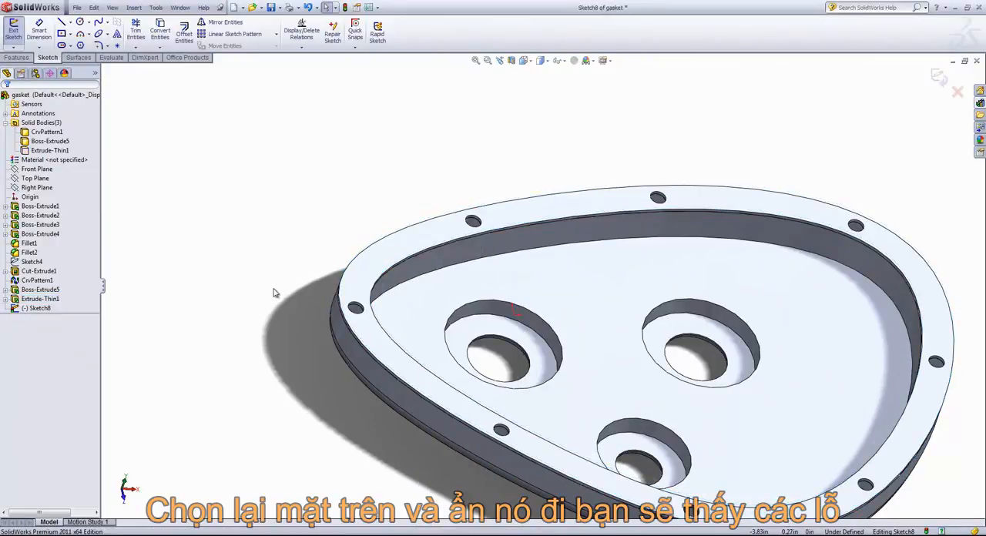
Step: Convert the circular edges of all eight rim holes into the sketch
{"action": "left_click", "coordinate": [160, 31]}
{"action": "left_click", "coordinate": [356, 307]}
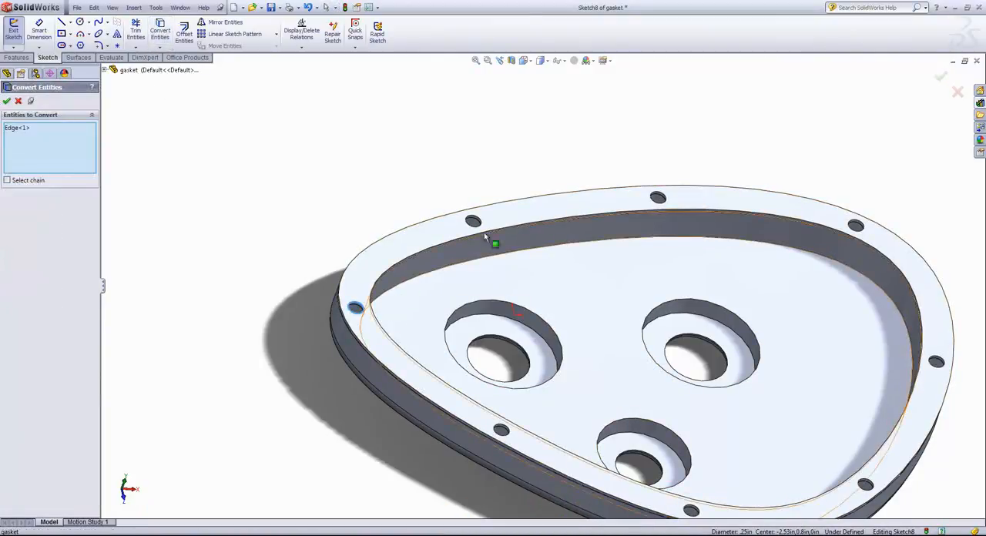
{"action": "left_click", "coordinate": [473, 221]}
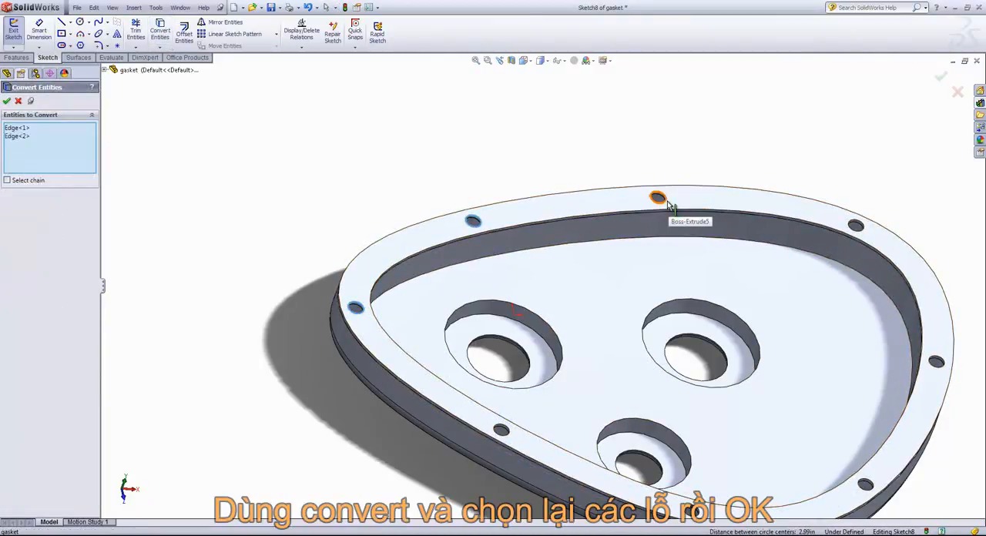
{"action": "left_click", "coordinate": [658, 198]}
{"action": "left_click", "coordinate": [856, 225]}
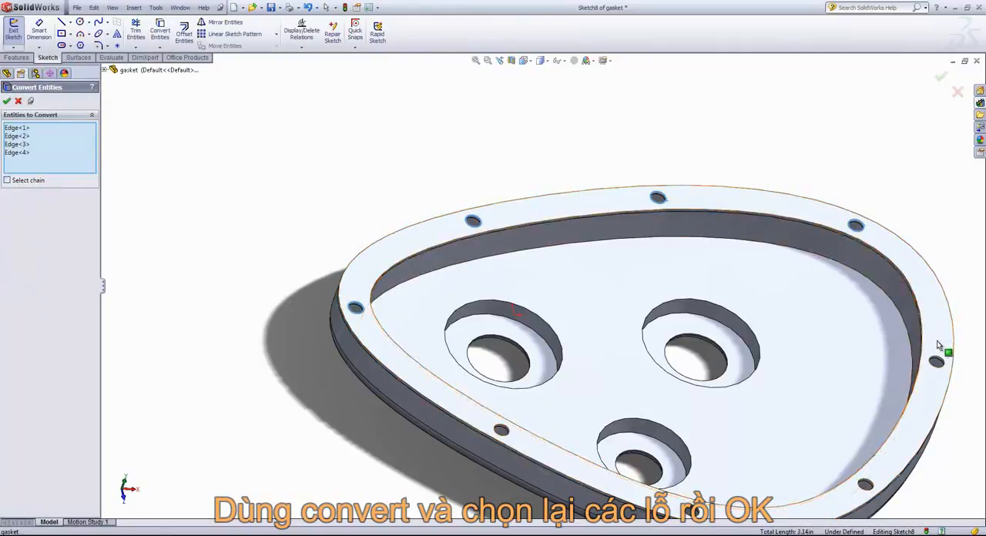
{"action": "left_click", "coordinate": [936, 361]}
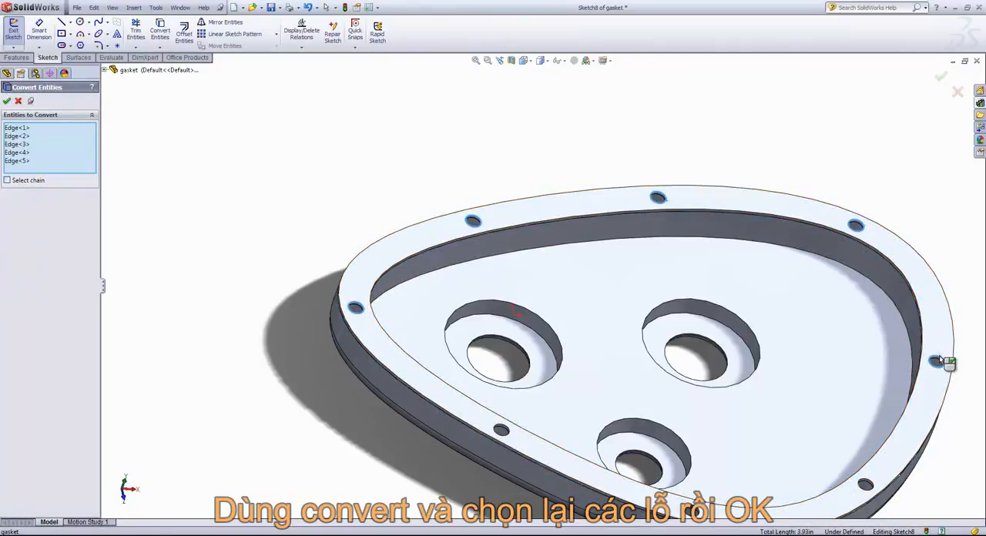
{"action": "left_click", "coordinate": [866, 483]}
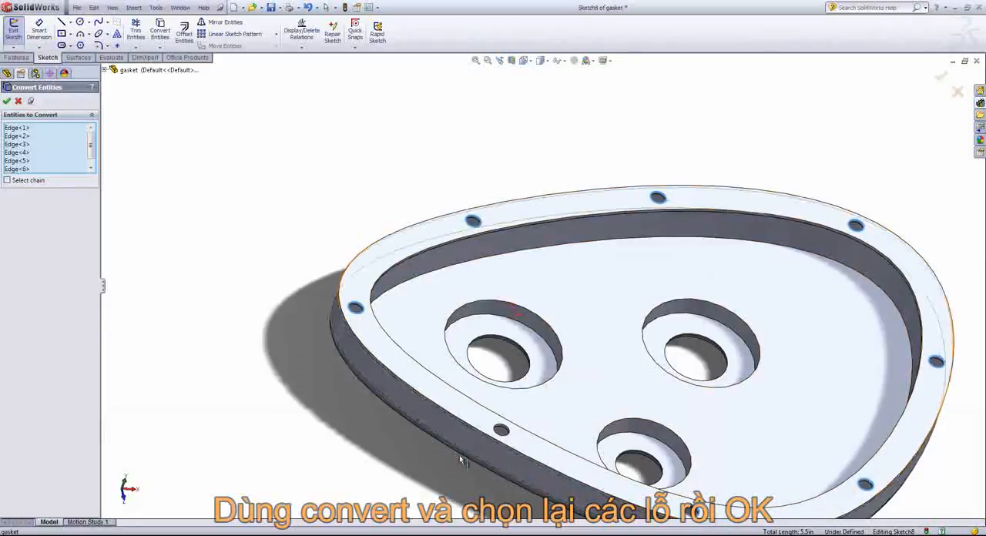
{"action": "left_click", "coordinate": [512, 438]}
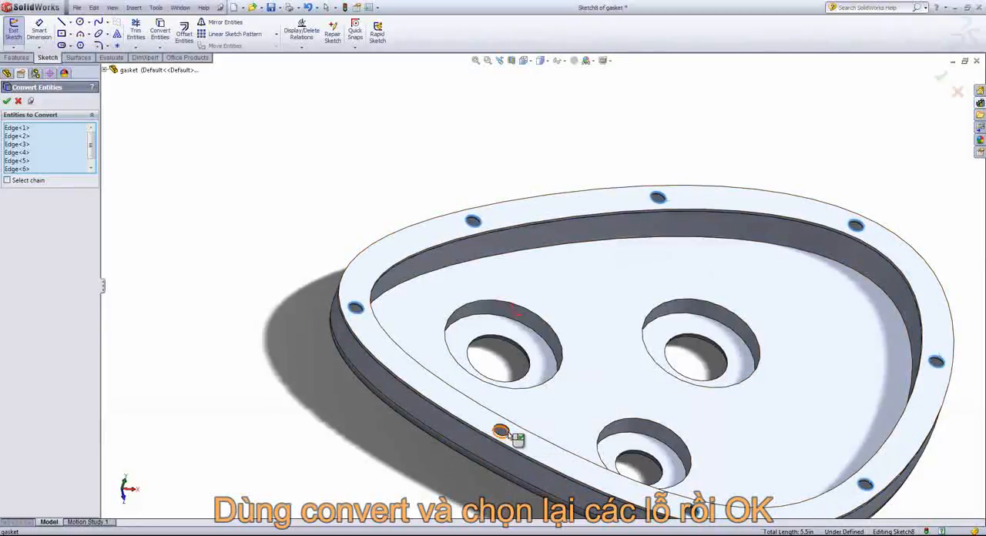
{"action": "left_click", "coordinate": [510, 436]}
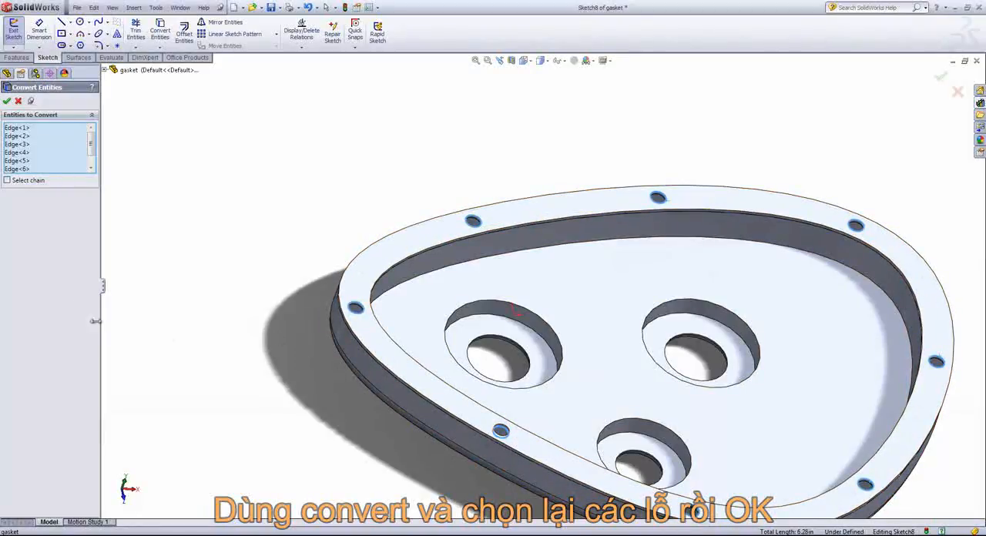
{"action": "left_click", "coordinate": [7, 101]}
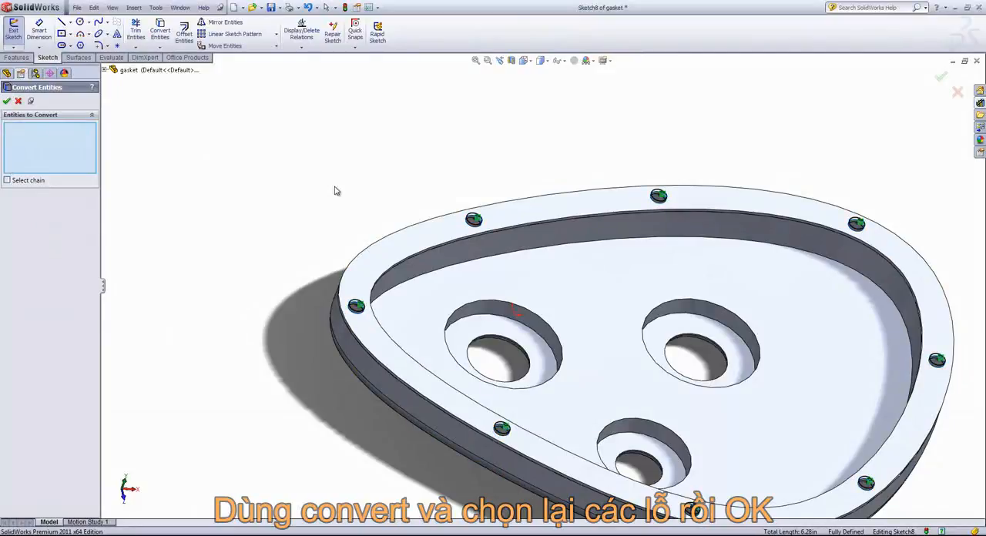
{"action": "left_click", "coordinate": [940, 78]}
Step: Try an extruded cut of the converted circles with the Through All end condition and automatic body selection
{"action": "left_click", "coordinate": [16, 57]}
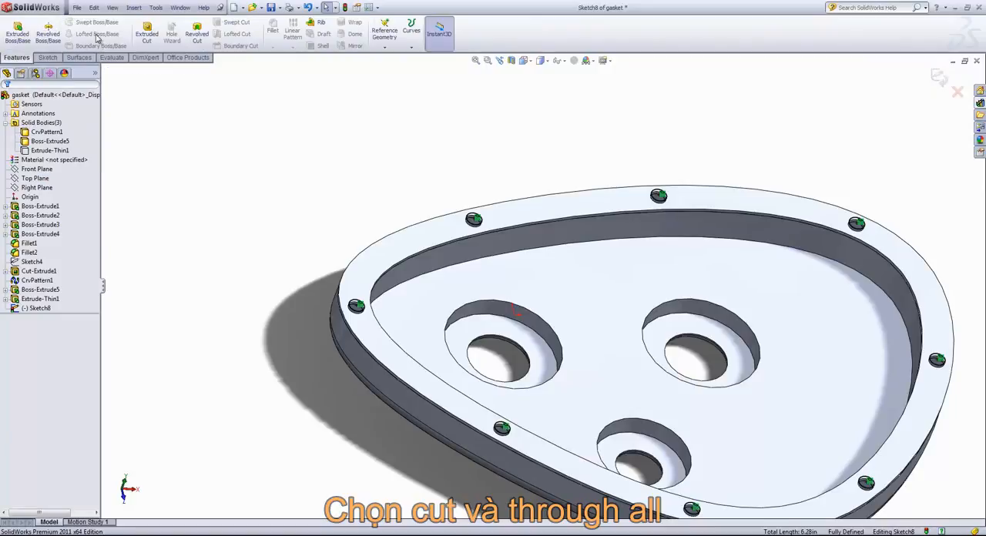
{"action": "left_click", "coordinate": [146, 34]}
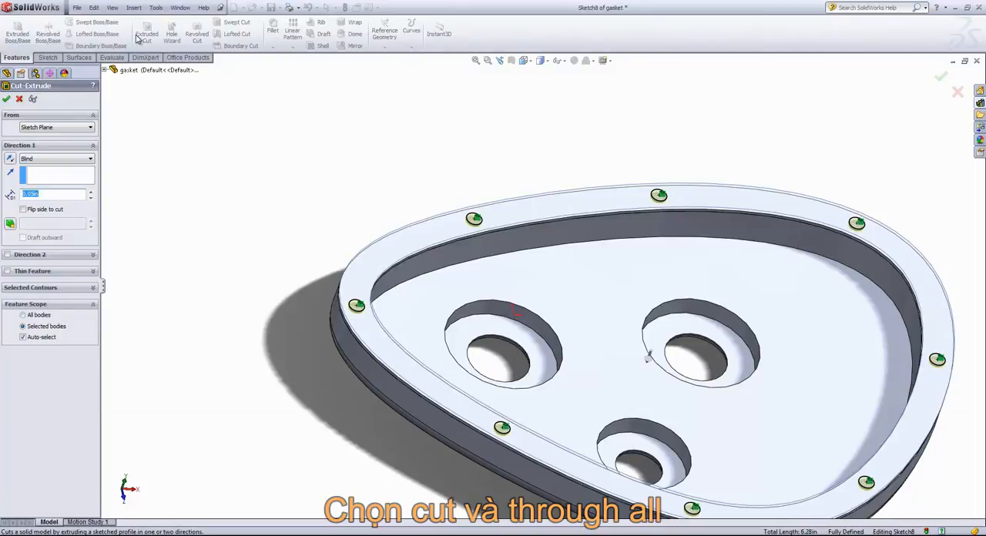
{"action": "left_click", "coordinate": [54, 158]}
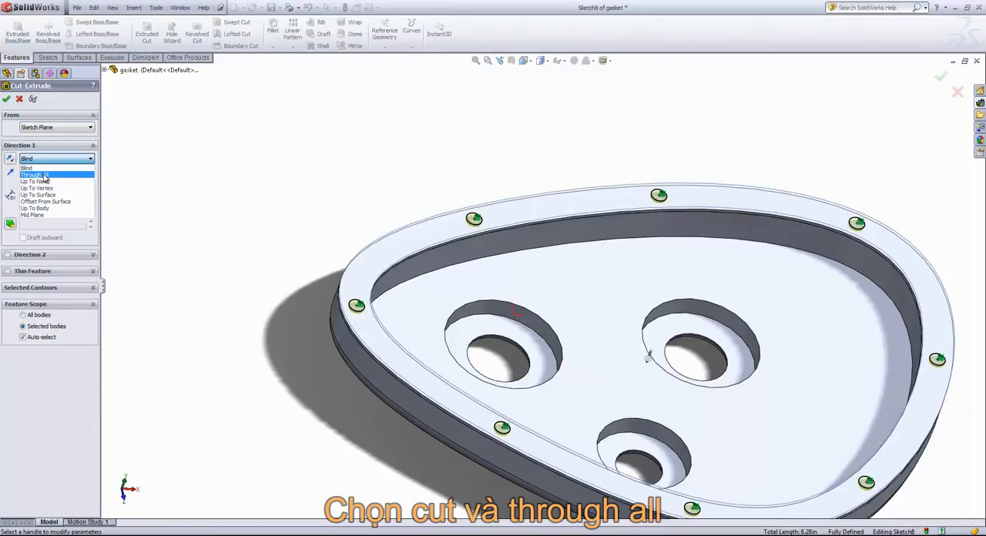
{"action": "left_click", "coordinate": [44, 175]}
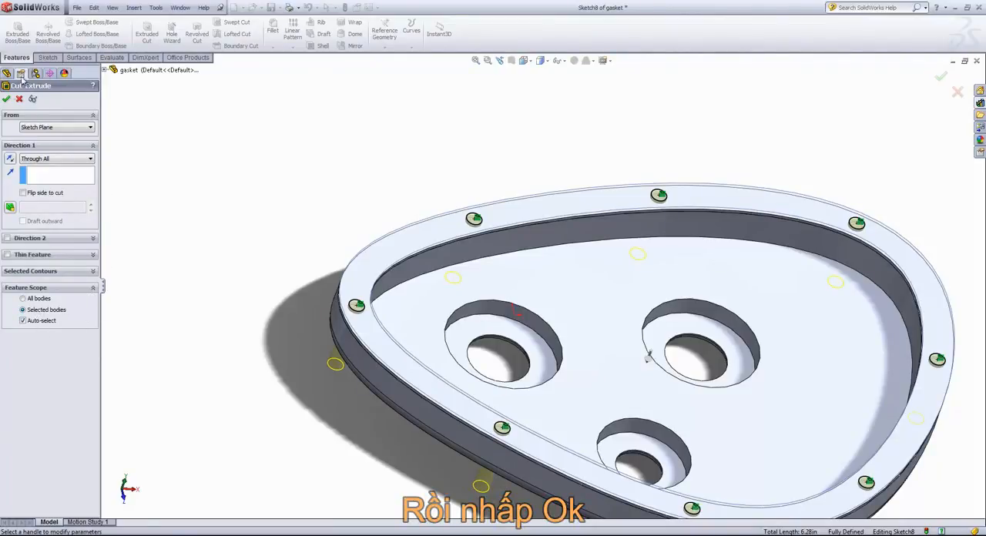
{"action": "left_click", "coordinate": [6, 98]}
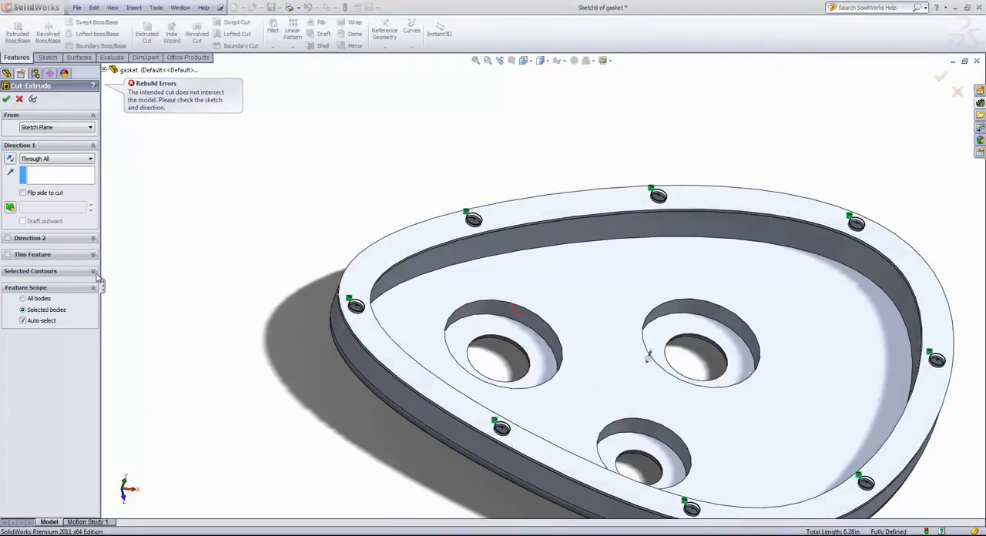
Step: Turn off Auto-select, show the hidden Extrude-Thin1 body, and complete the cut with only that body in the feature scope
{"action": "left_click", "coordinate": [33, 320]}
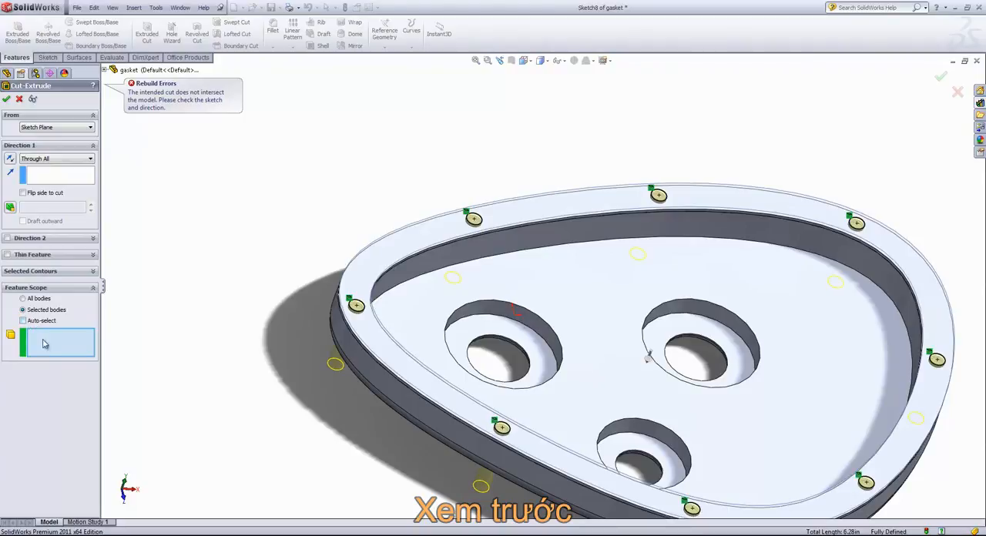
{"action": "middle_click_drag", "start_coordinate": [380, 258], "coordinate": [445, 214]}
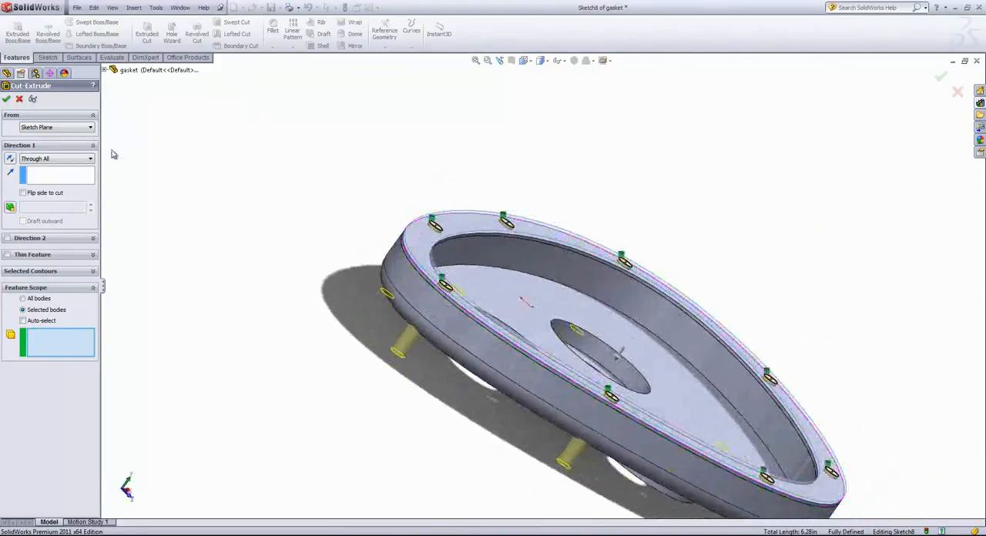
{"action": "left_click", "coordinate": [104, 70]}
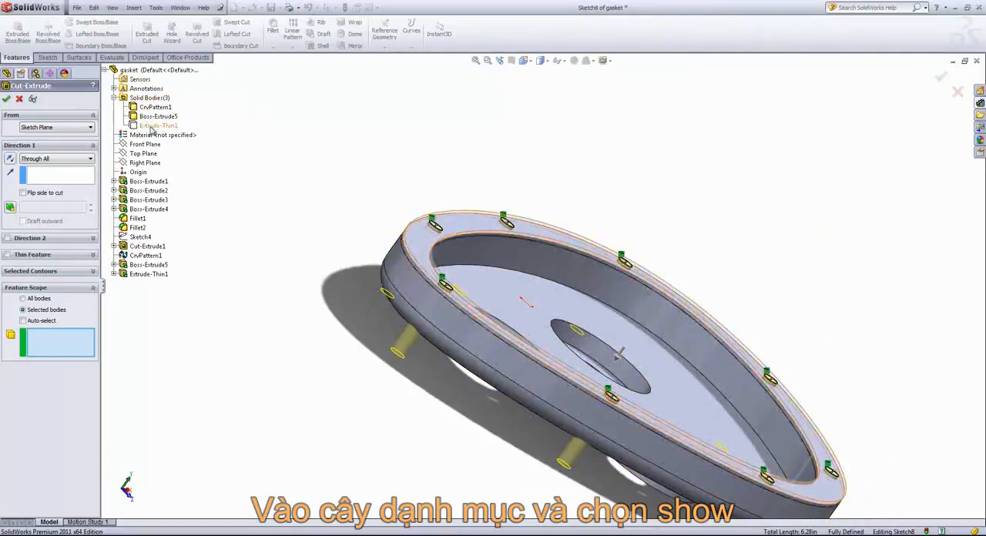
{"action": "right_click", "coordinate": [152, 127]}
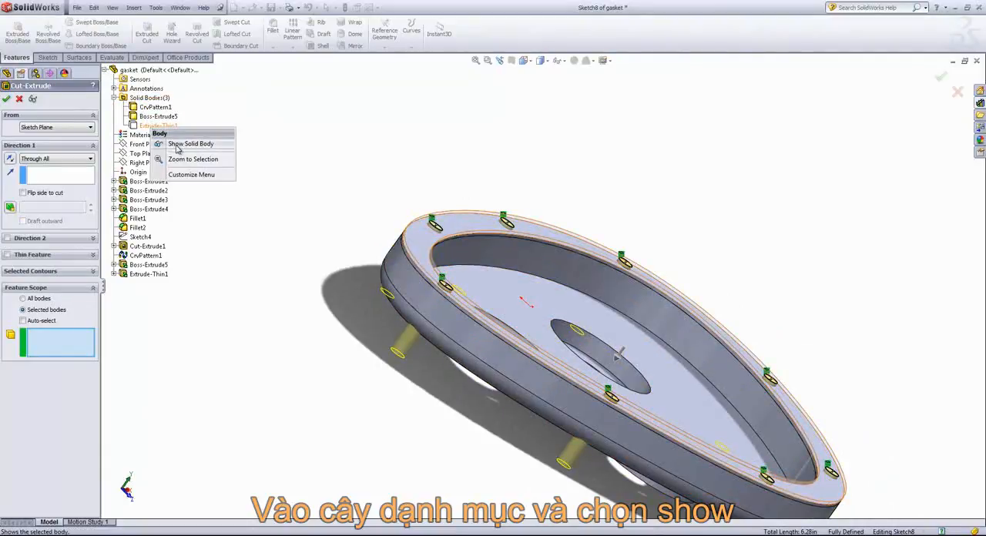
{"action": "left_click", "coordinate": [179, 146]}
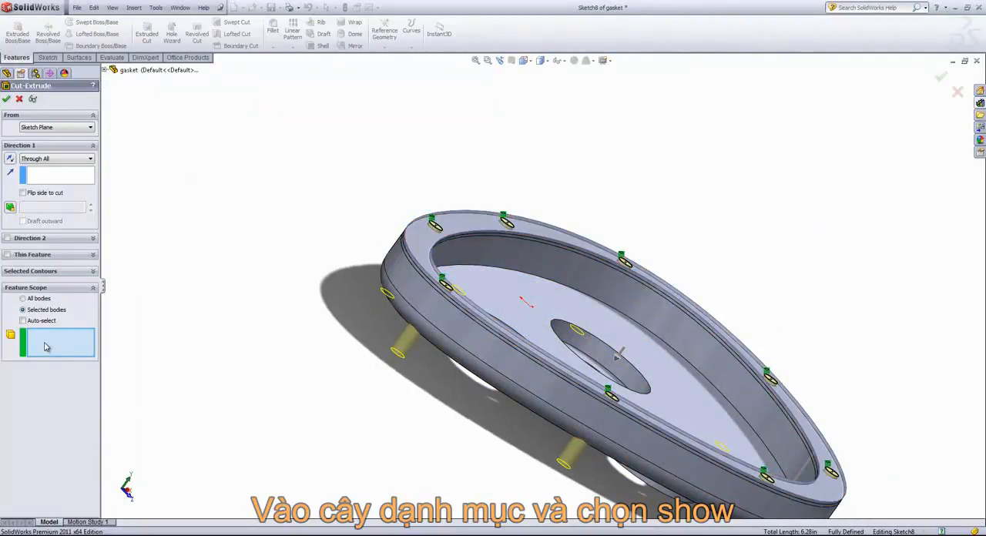
{"action": "left_click", "coordinate": [423, 245]}
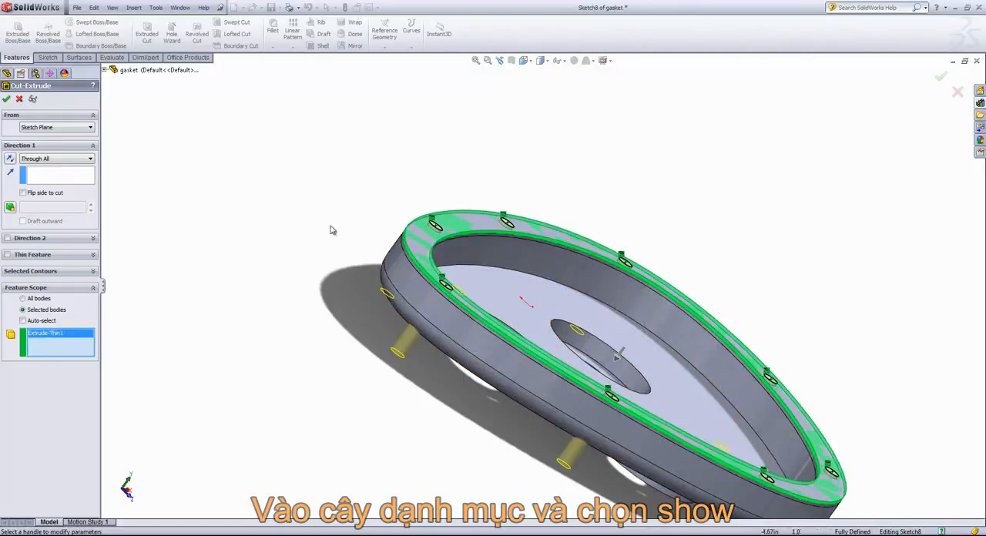
{"action": "left_click", "coordinate": [6, 99]}
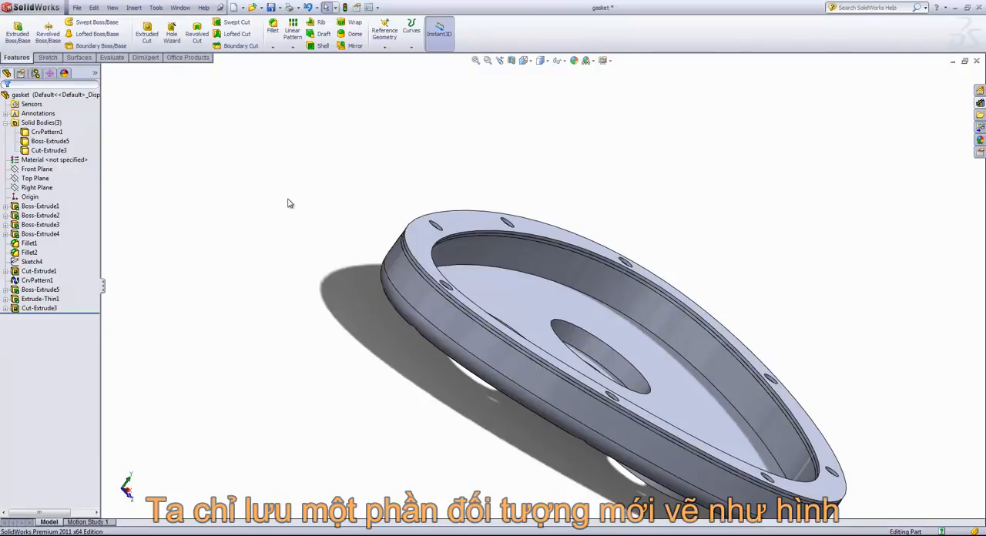
Step: Insert the Cut-Extrude3 gasket body into a new part
{"action": "middle_click_drag", "start_coordinate": [376, 191], "coordinate": [338, 211]}
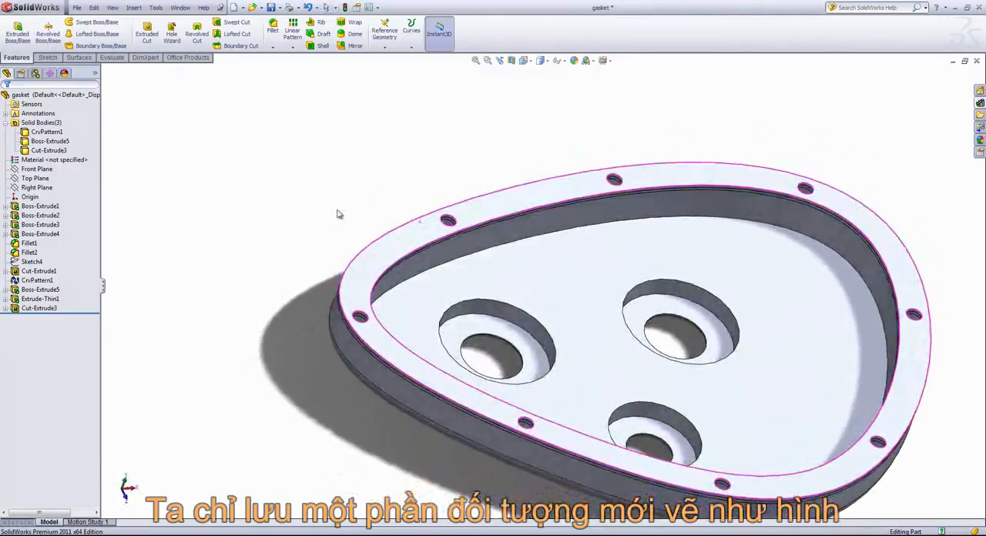
{"action": "left_click", "coordinate": [339, 211]}
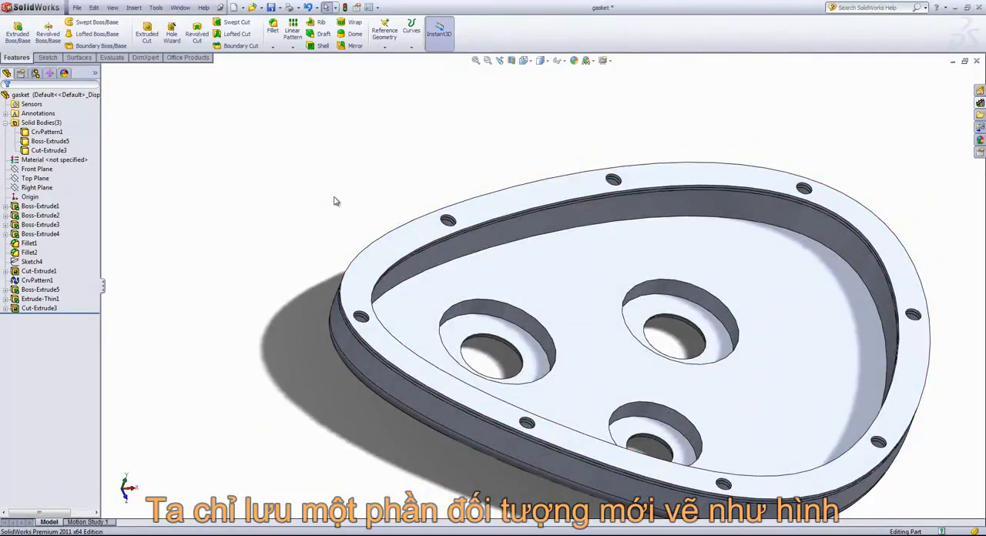
{"action": "left_click", "coordinate": [47, 150]}
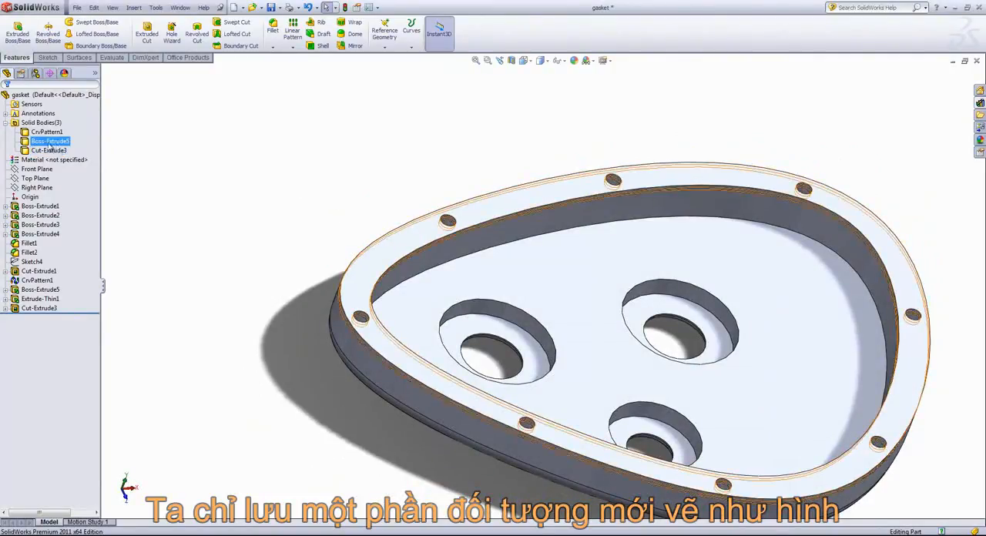
{"action": "right_click", "coordinate": [49, 151]}
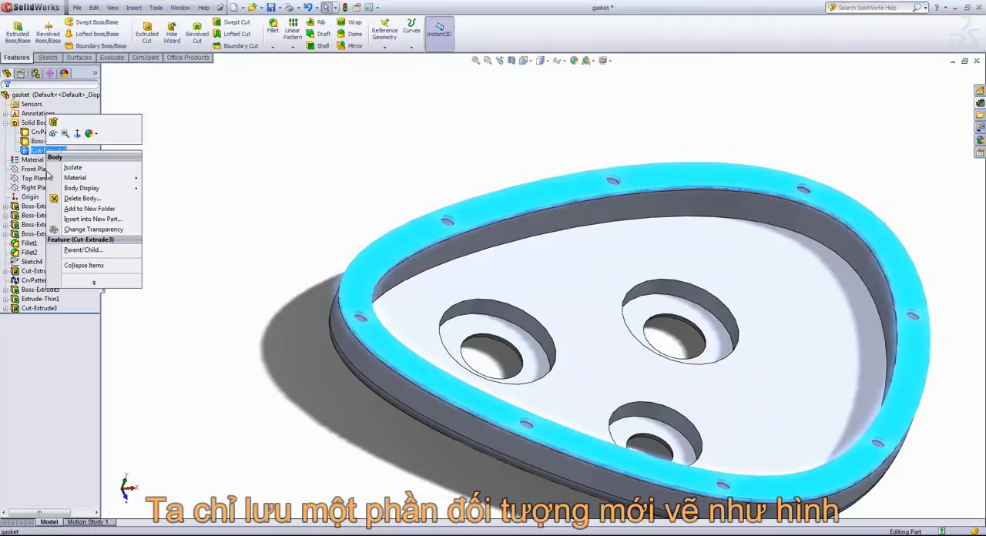
{"action": "left_click", "coordinate": [77, 220]}
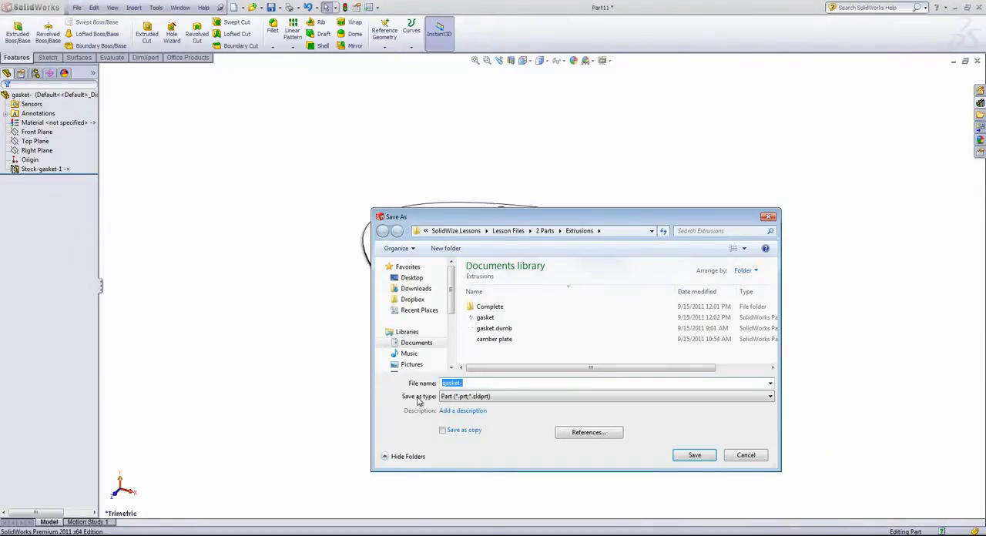
Step: Save the new part as gasket-solo, together with its modified component documents
{"action": "left_click", "coordinate": [475, 382]}
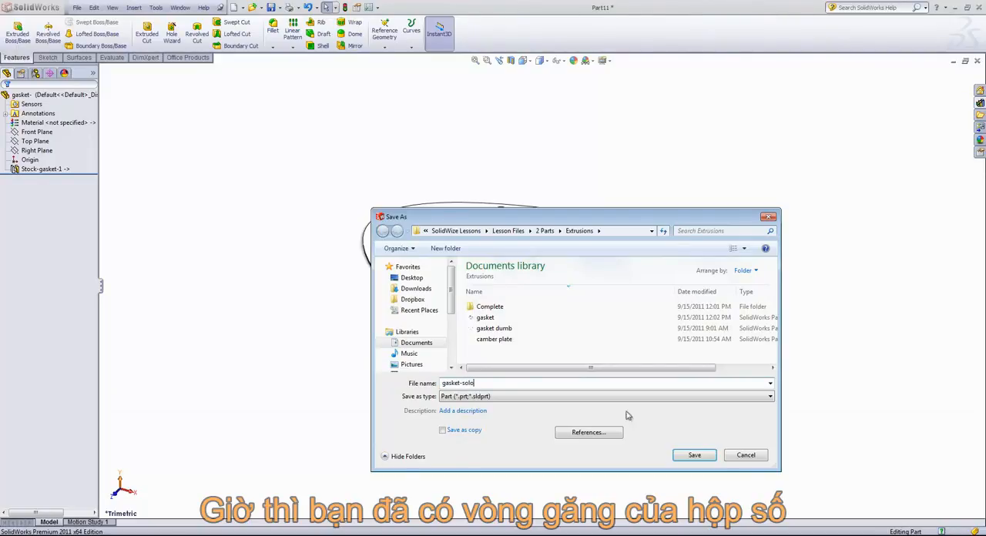
{"action": "type", "text": "solo"}
{"action": "left_click", "coordinate": [706, 461]}
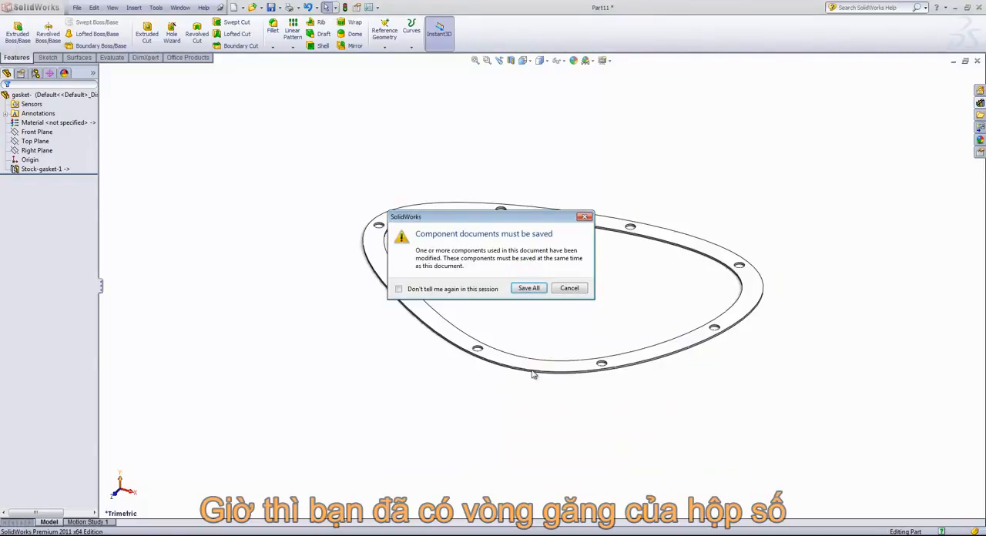
{"action": "left_click", "coordinate": [529, 288]}
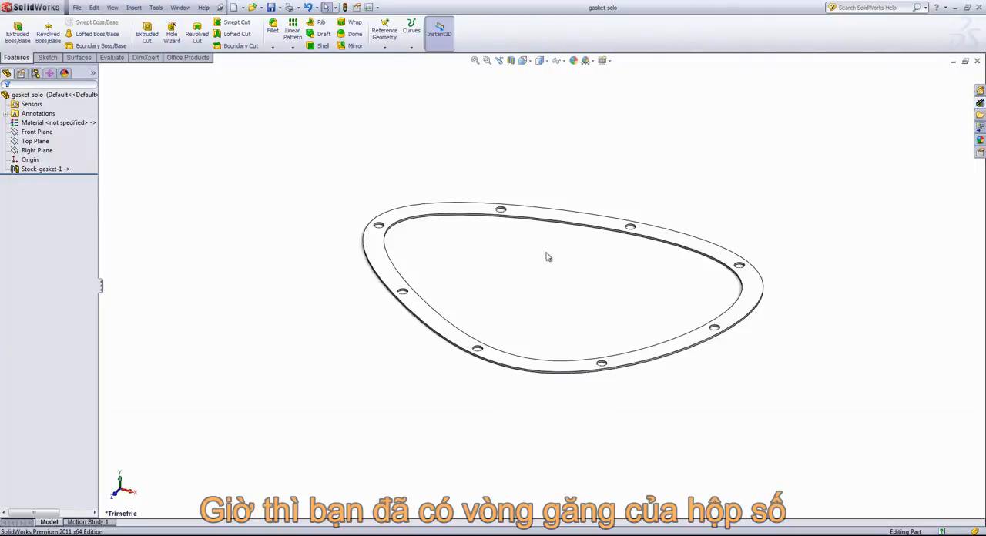
Step: Tile the gasket-solo and gasket part windows horizontally
{"action": "left_click", "coordinate": [179, 8]}
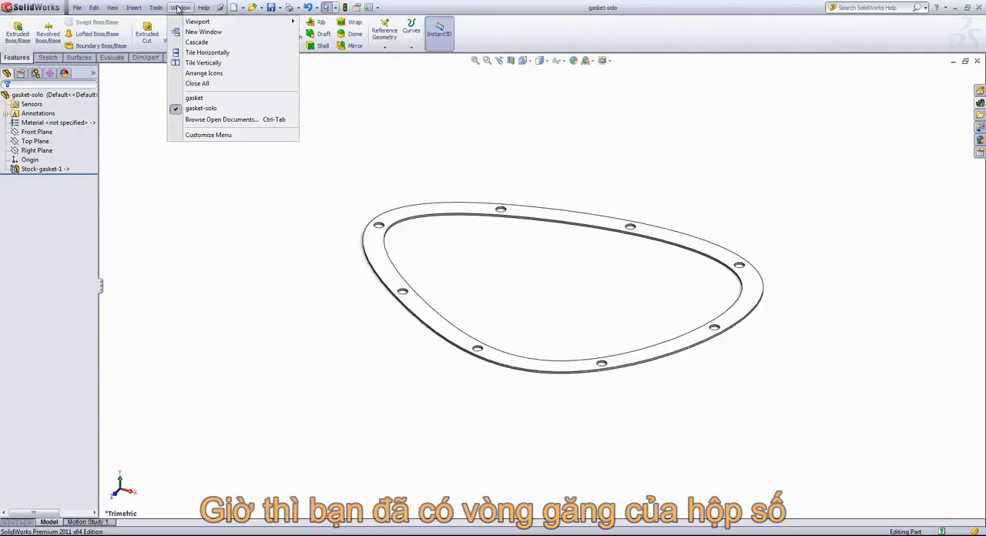
{"action": "mouse_move", "coordinate": [218, 96]}
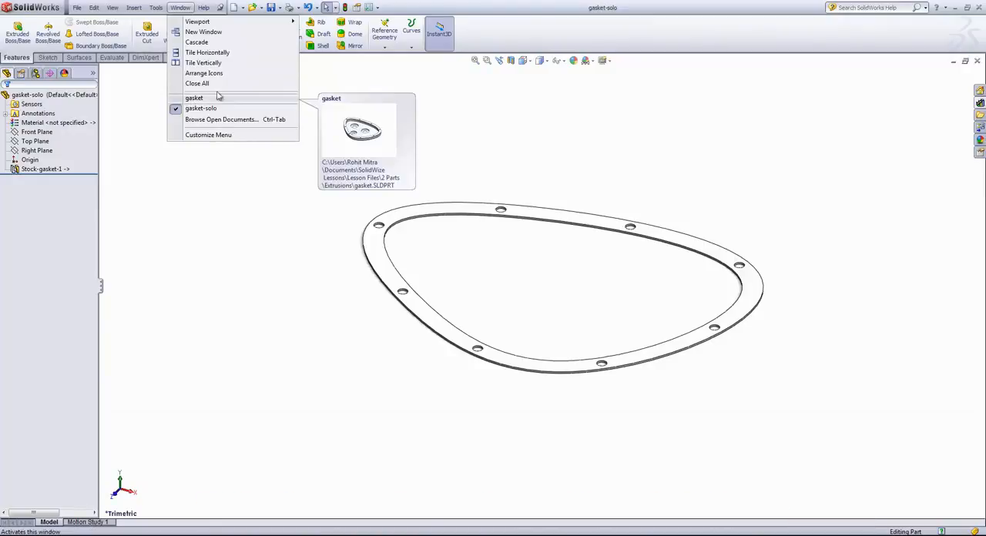
{"action": "left_click", "coordinate": [202, 52]}
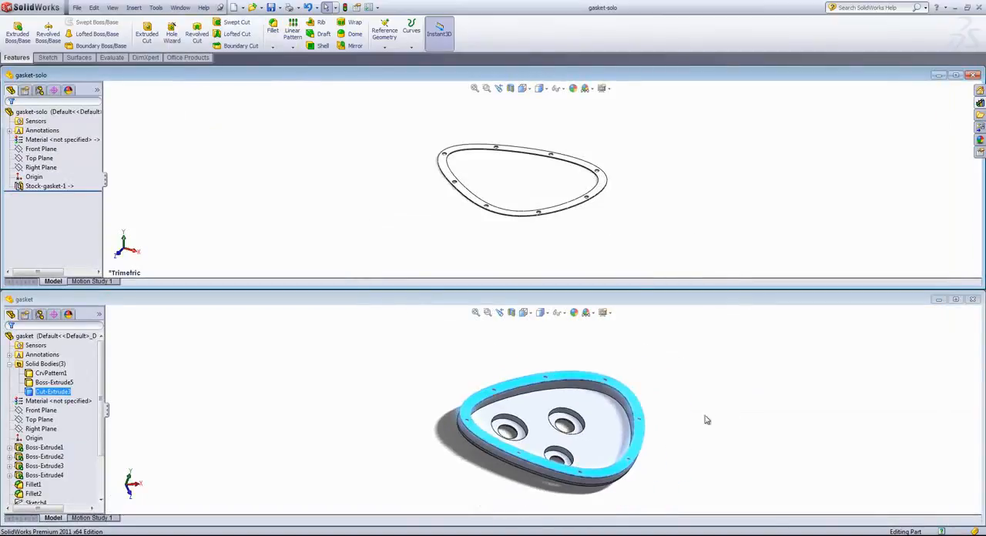
Step: Edit the sketch of Boss-Extrude1 in the gasket part and move the profile's upper-right spline point inward to about X 5.71, Y 1.82
{"action": "left_click", "coordinate": [720, 438]}
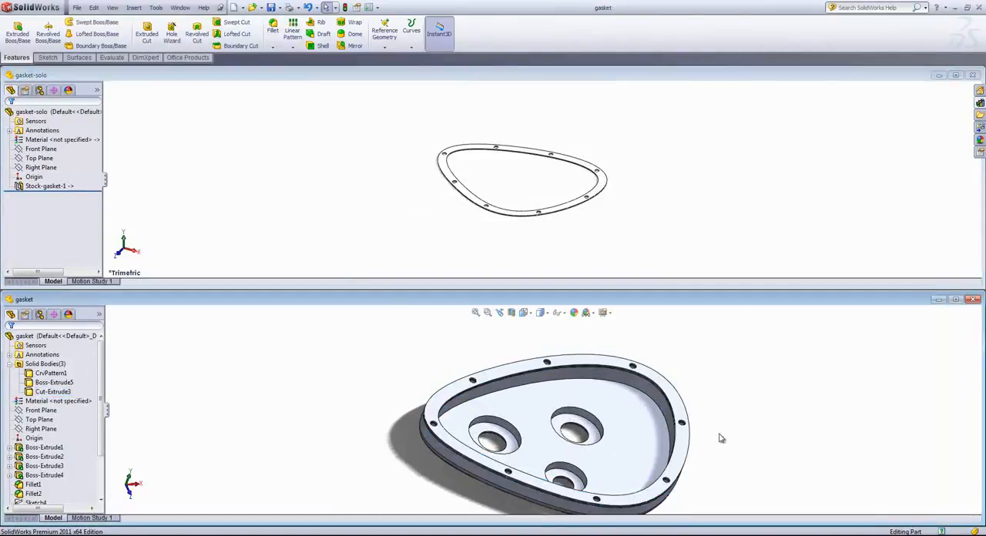
{"action": "right_click", "coordinate": [624, 416]}
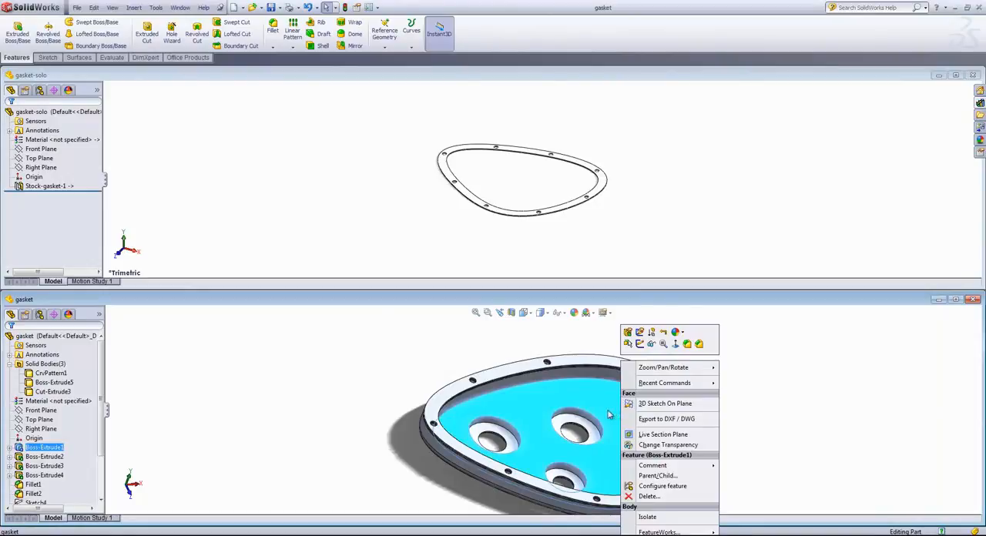
{"action": "left_click", "coordinate": [640, 333]}
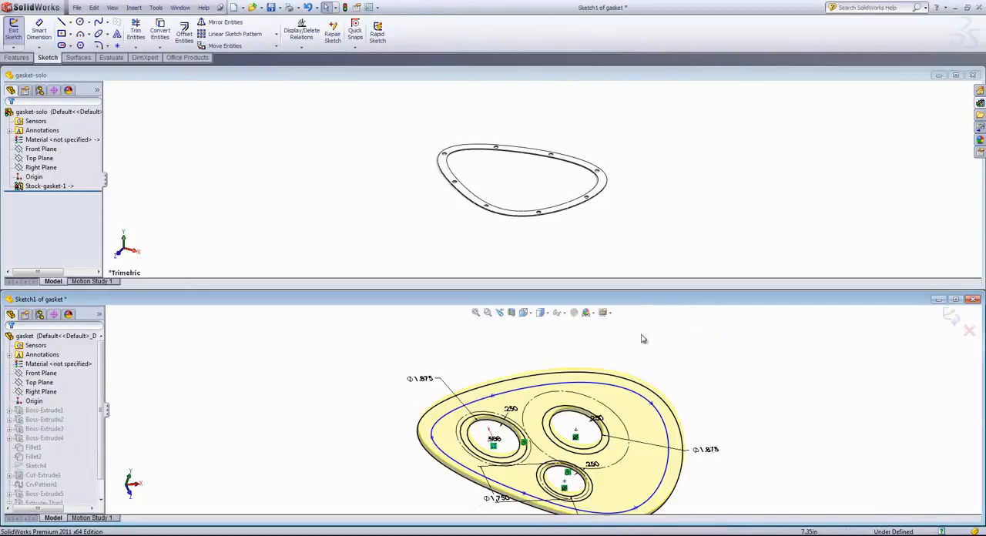
{"action": "middle_click_drag", "start_coordinate": [657, 345], "coordinate": [659, 383]}
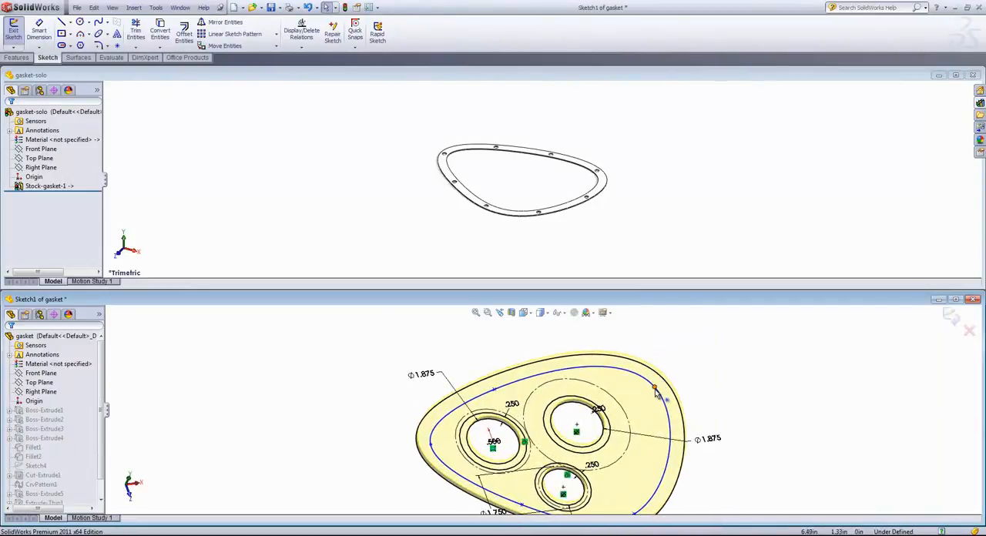
{"action": "left_click_drag", "start_coordinate": [655, 389], "coordinate": [630, 384]}
{"action": "scroll", "coordinate": [655, 447], "scroll_direction": "up", "scroll_amount": 1}
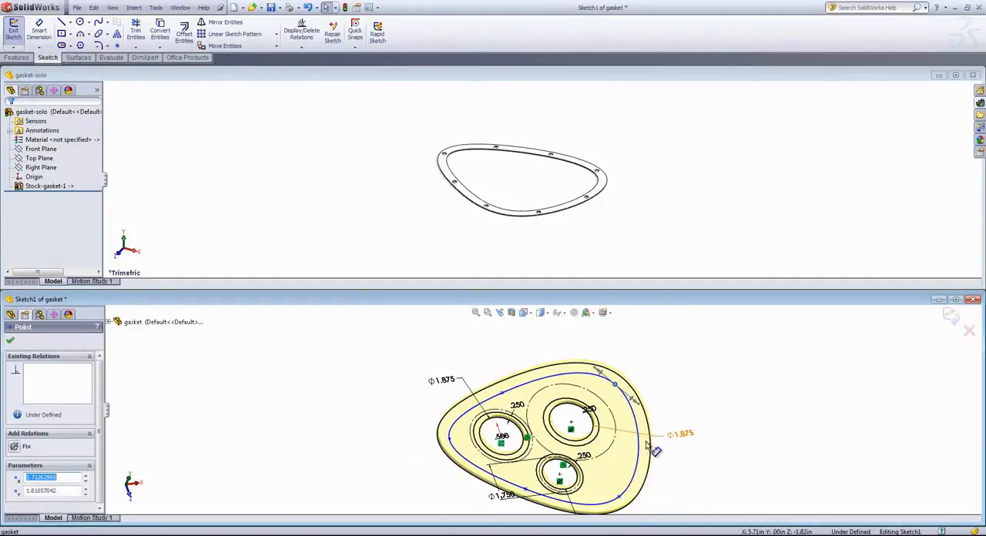
Step: Move the profile's lower-right spline point inward to about X 3.39, Y -3.52, and exit the sketch to rebuild the cover
{"action": "left_click_drag", "start_coordinate": [621, 496], "coordinate": [607, 501]}
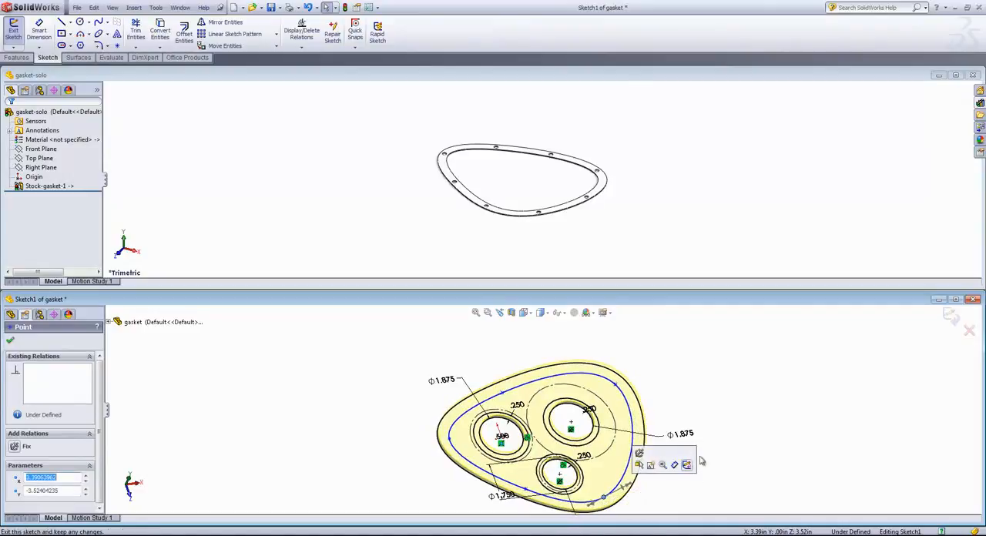
{"action": "left_click", "coordinate": [685, 389]}
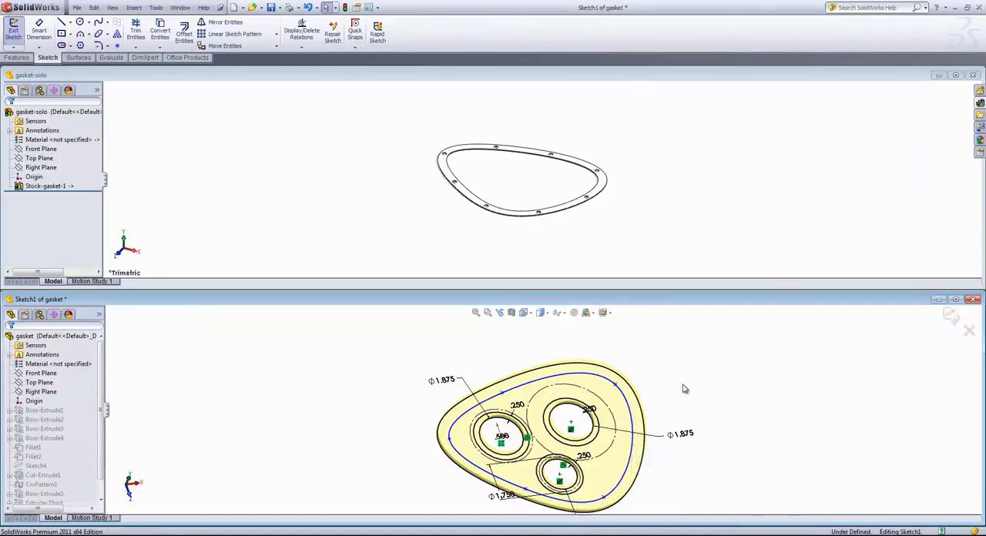
{"action": "left_click", "coordinate": [951, 316]}
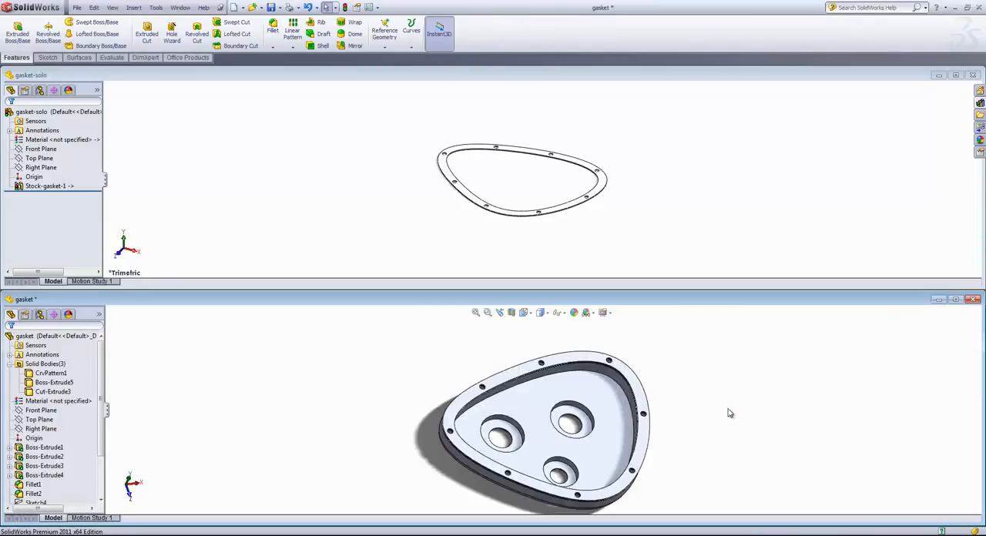
Step: Activate the gasket-solo part to update its linked shape, and return to the gasket part in a maximized window
{"action": "left_click", "coordinate": [661, 183]}
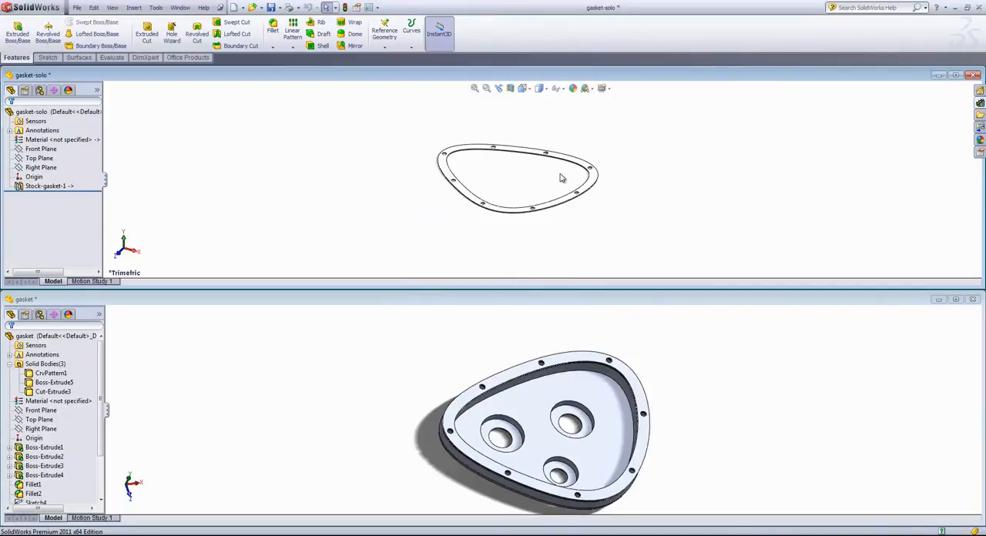
{"action": "left_click", "coordinate": [955, 299]}
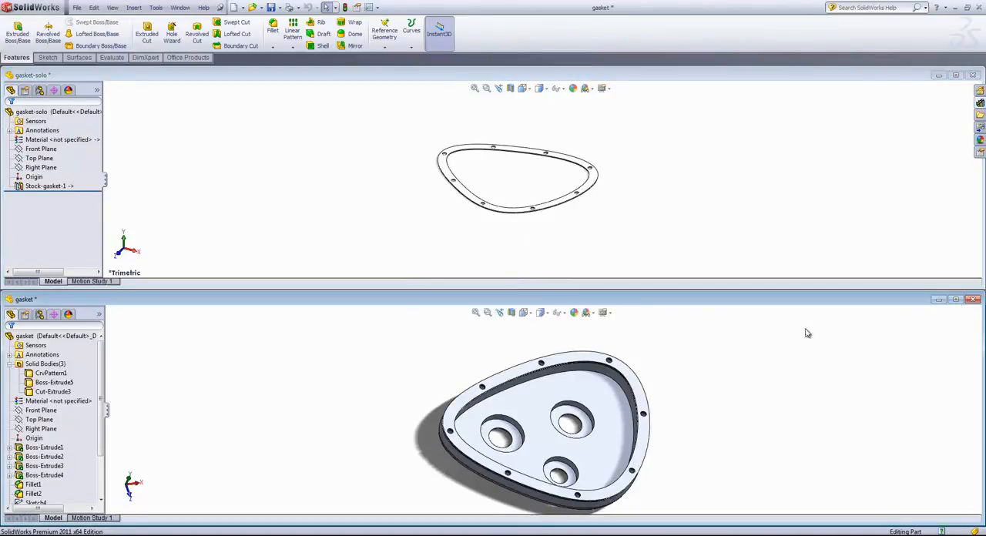
{"action": "mouse_move", "coordinate": [603, 348]}
{"action": "middle_mouse_down"}
{"action": "mouse_move", "coordinate": [590, 289]}
{"action": "mouse_move", "coordinate": [645, 273]}
{"action": "mouse_move", "coordinate": [598, 337]}
{"action": "middle_mouse_up"}
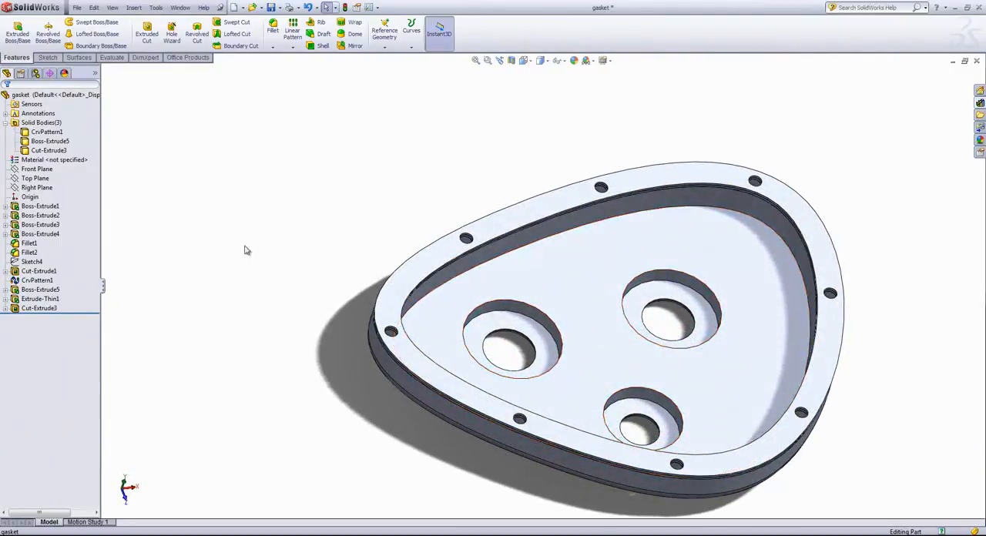
Step: Delete the Cut-Extrude3 solid body from the gasket part
{"action": "left_click", "coordinate": [37, 281]}
{"action": "left_click", "coordinate": [43, 151]}
{"action": "right_click", "coordinate": [43, 153]}
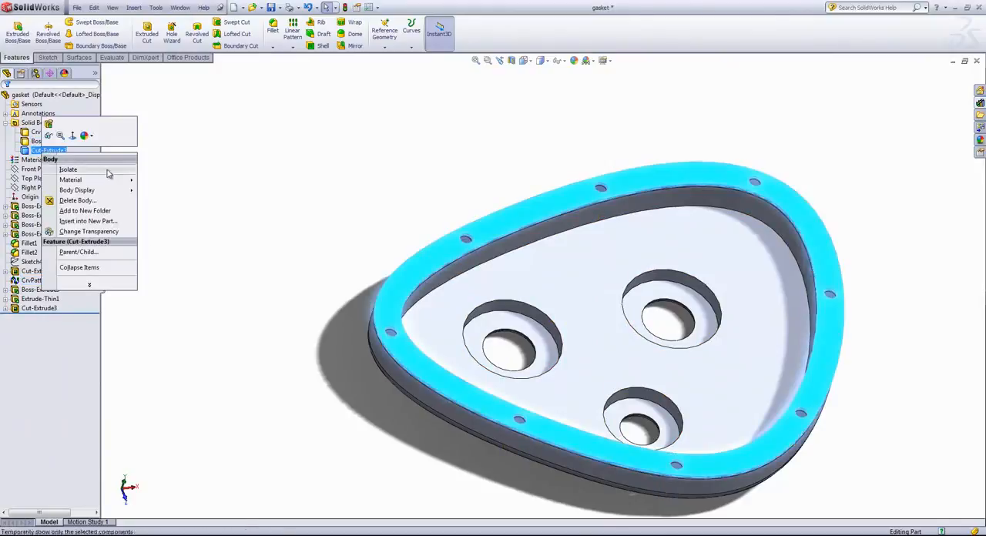
{"action": "left_click", "coordinate": [73, 202]}
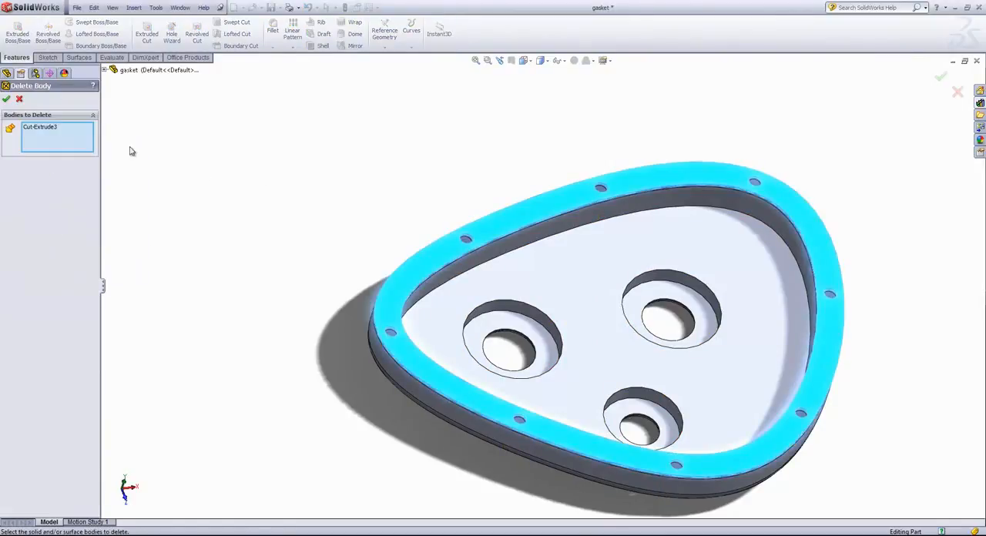
{"action": "left_click", "coordinate": [7, 103]}
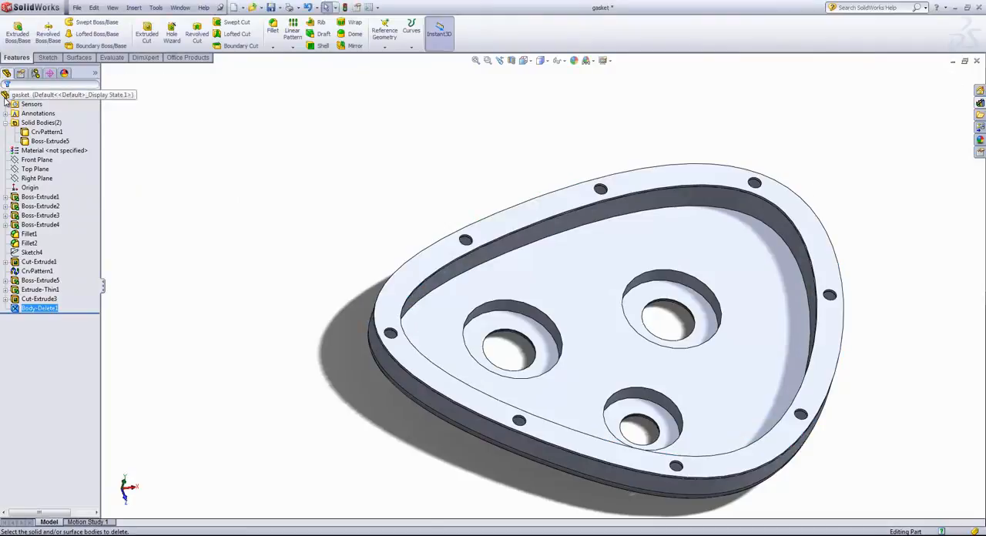
Step: Delete the Boss-Extrude5 solid body from the gasket part
{"action": "right_click", "coordinate": [46, 141]}
{"action": "left_click", "coordinate": [68, 187]}
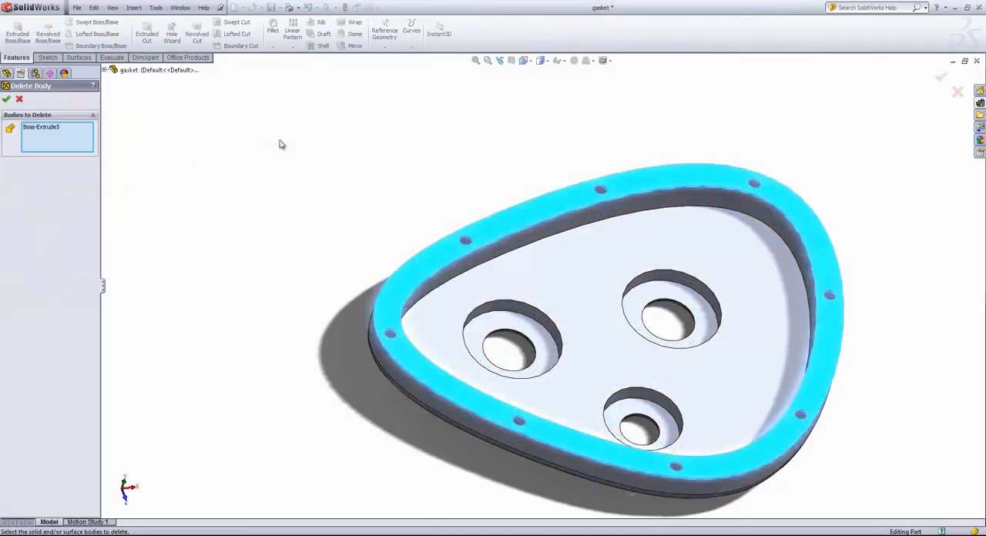
{"action": "left_click", "coordinate": [7, 99]}
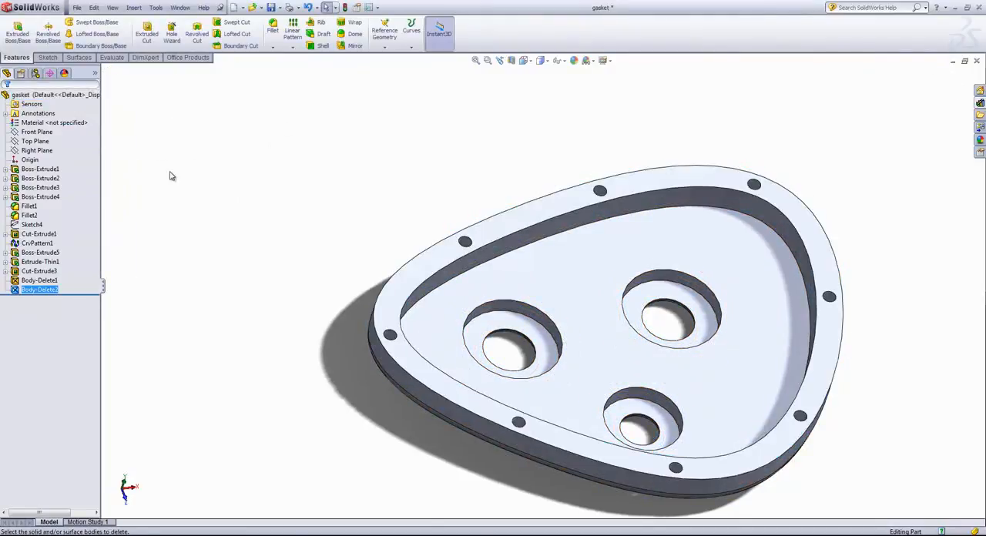
{"action": "mouse_move", "coordinate": [202, 207]}
{"action": "middle_mouse_down"}
{"action": "mouse_move", "coordinate": [192, 167]}
{"action": "mouse_move", "coordinate": [191, 192]}
{"action": "middle_mouse_up"}
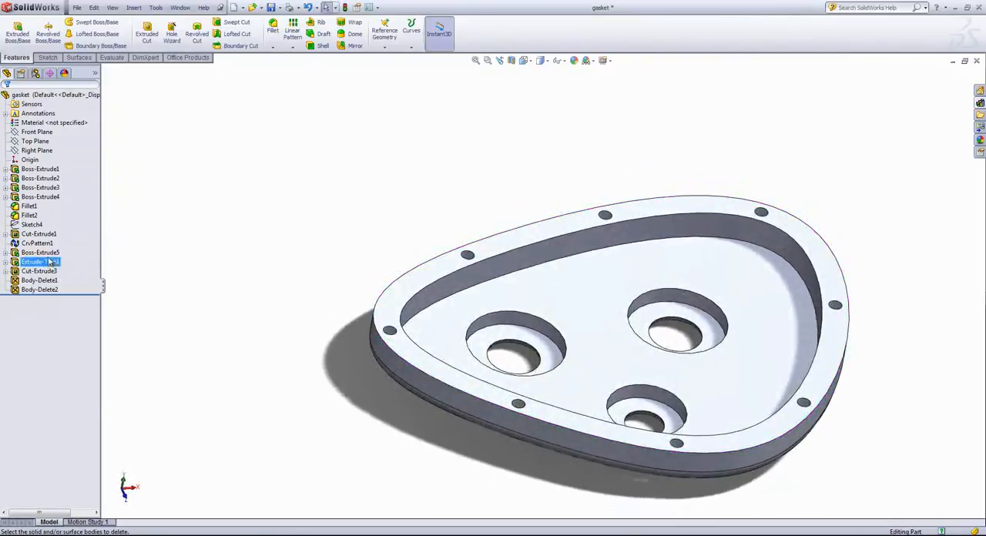